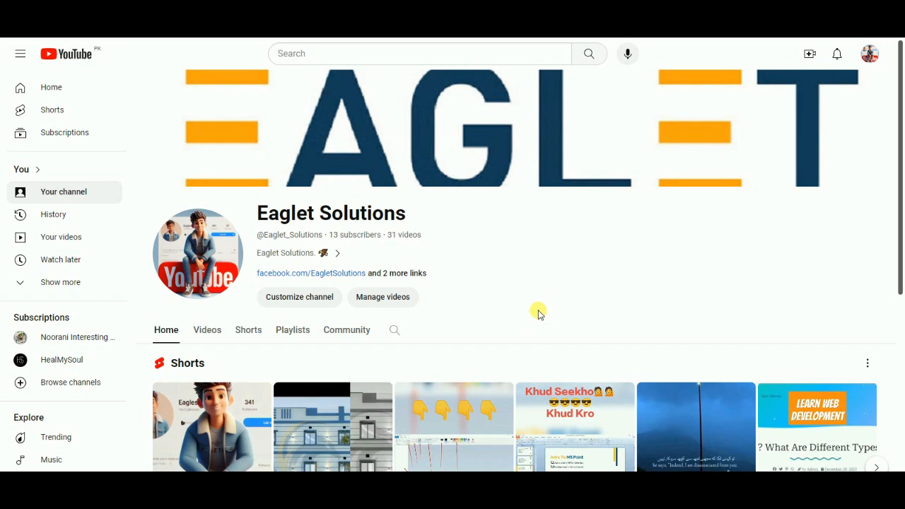
Step: Look over the Eaglet Solutions channel's home page content and open its playlists
scroll(544, 304, down, 3)
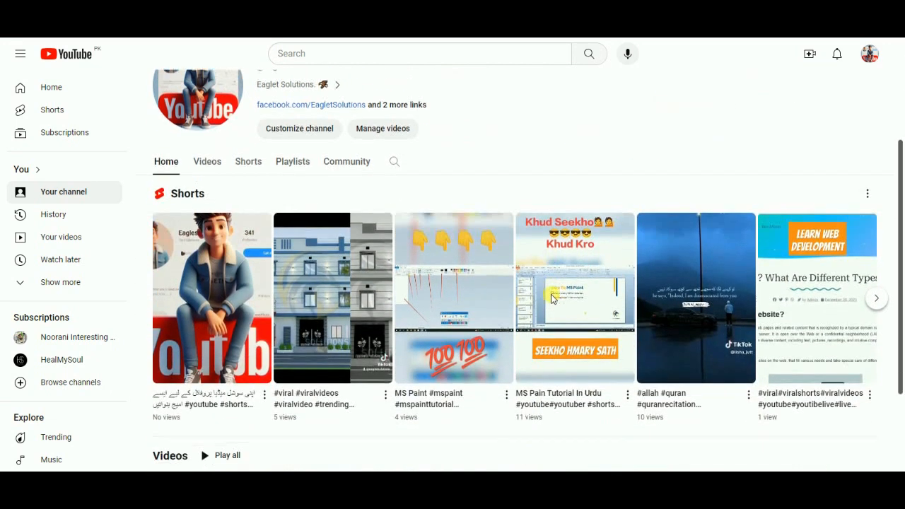
scroll(555, 299, down, 1)
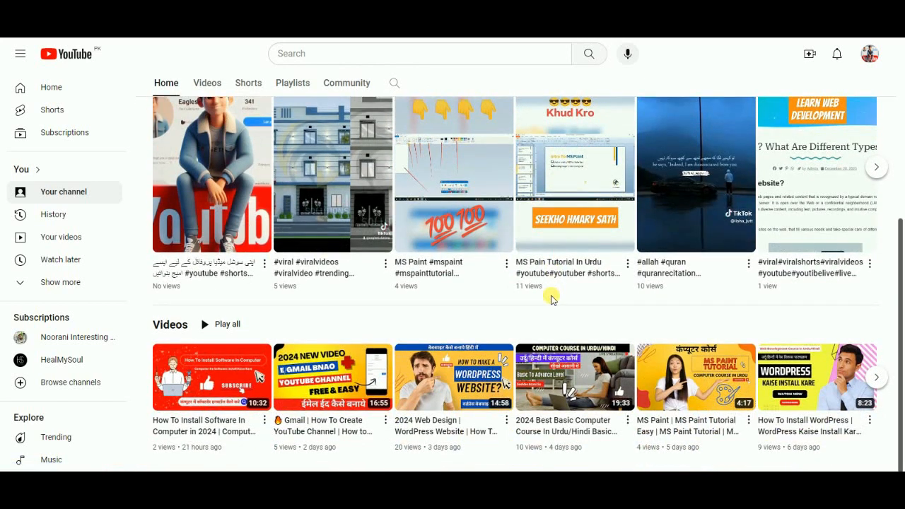
scroll(552, 298, up, 5)
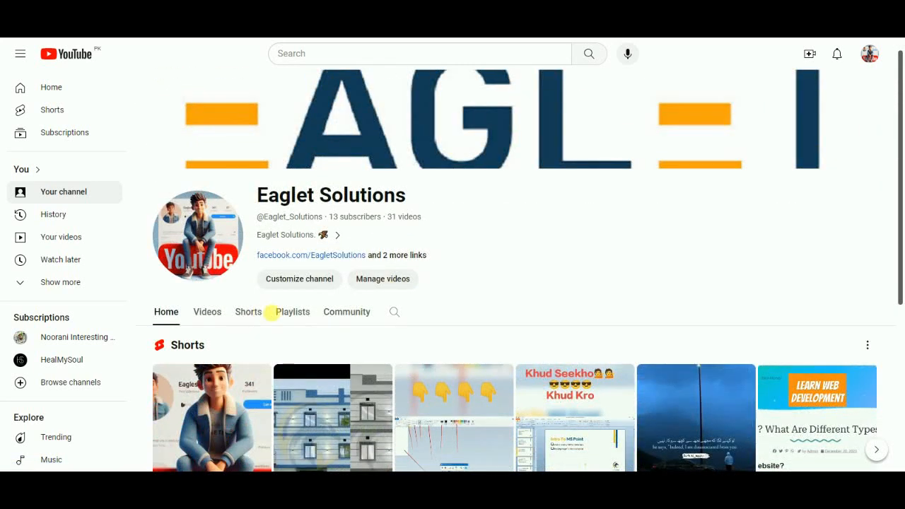
click(288, 317)
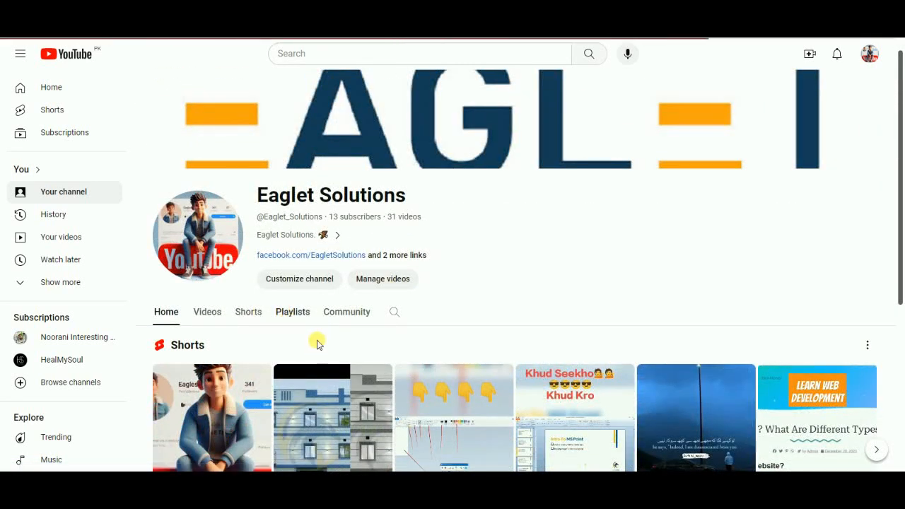
scroll(439, 268, down, 1)
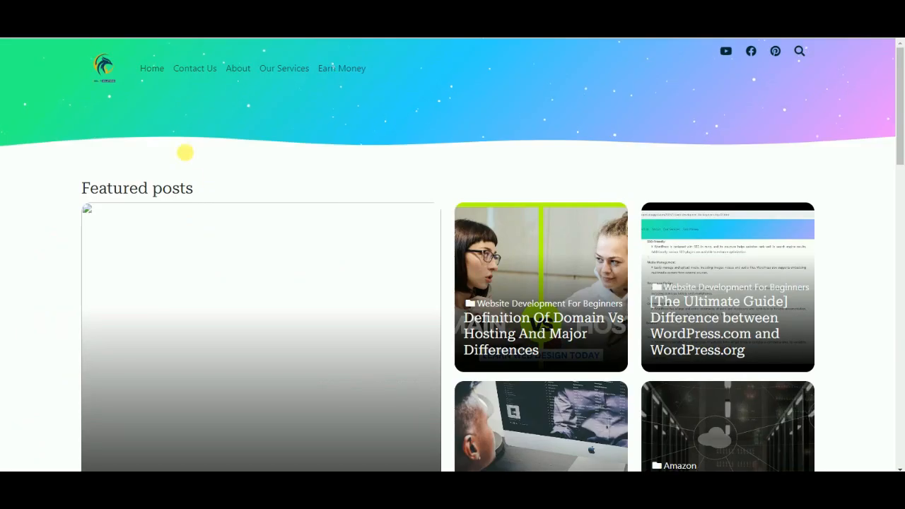
Step: Switch to the blog website and look over its featured posts, latest news and footer sections
scroll(91, 196, down, 10)
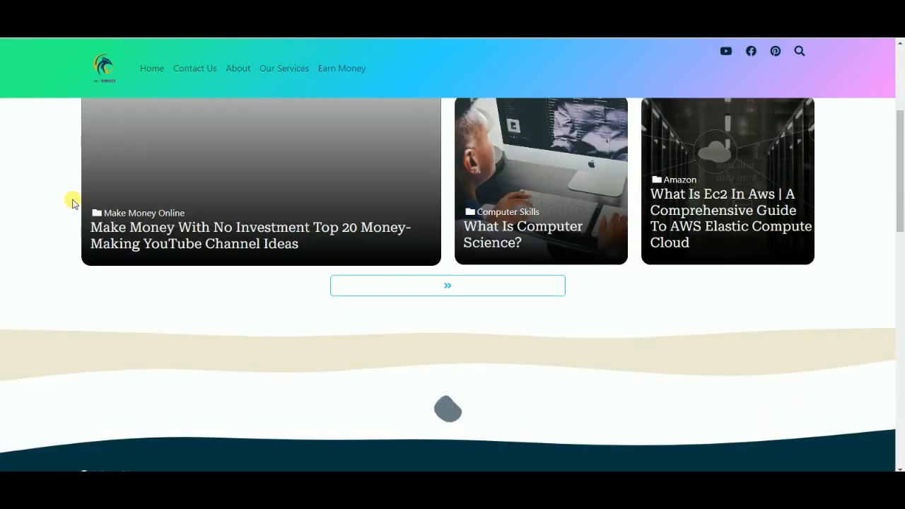
scroll(73, 202, down, 8)
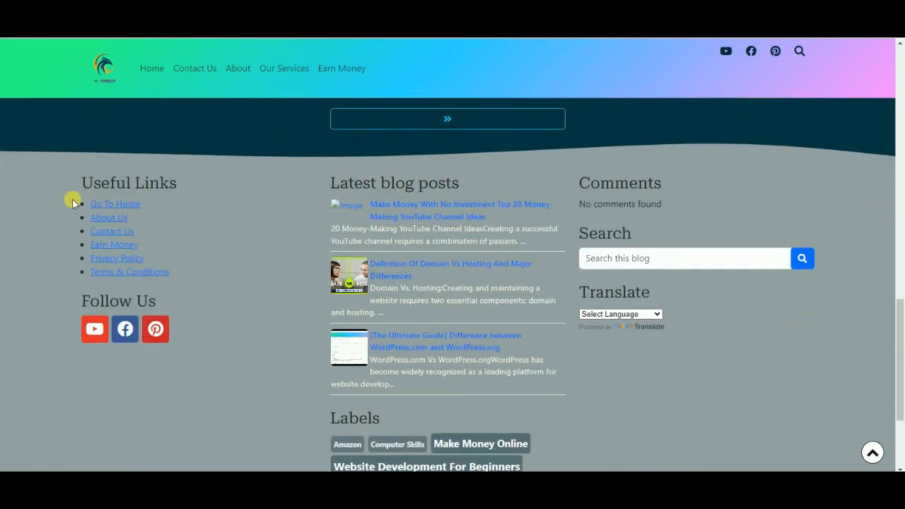
scroll(73, 202, up, 4)
scroll(73, 201, up, 6)
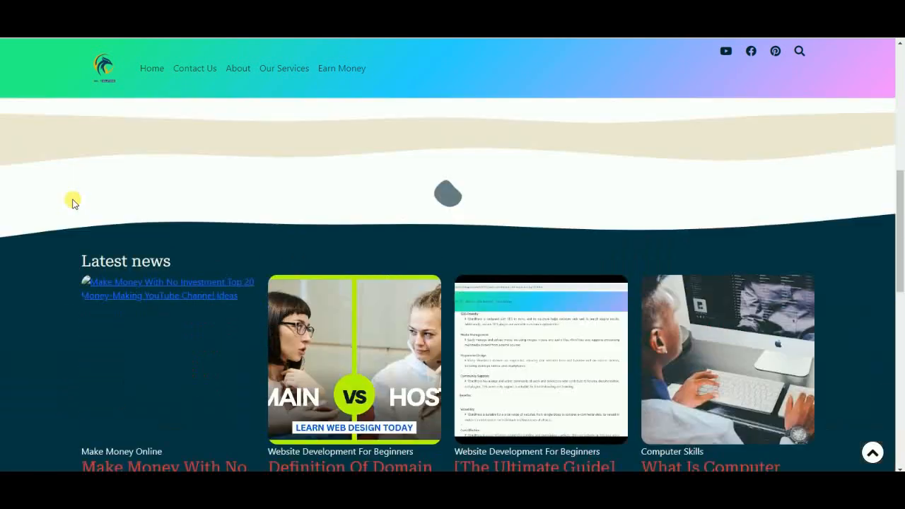
scroll(73, 203, up, 5)
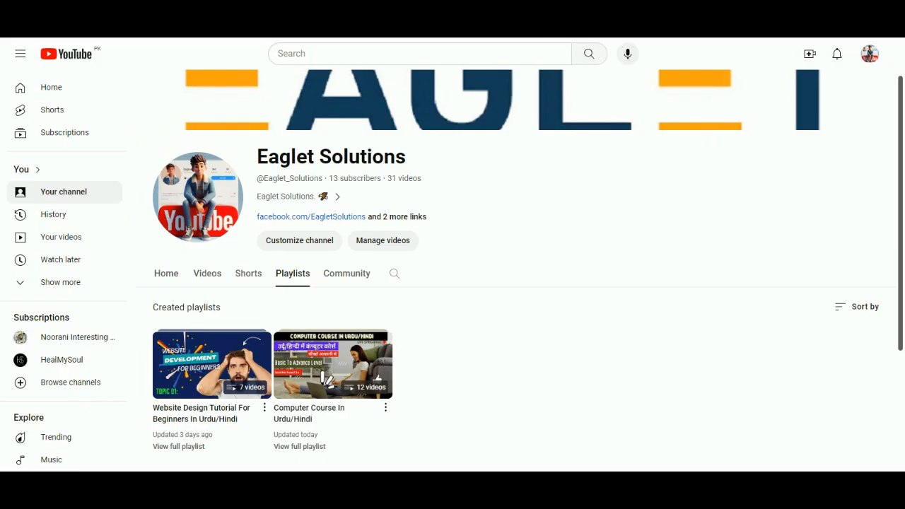
Step: Return to the Eaglet Solutions YouTube channel and show its uploaded videos
click(211, 277)
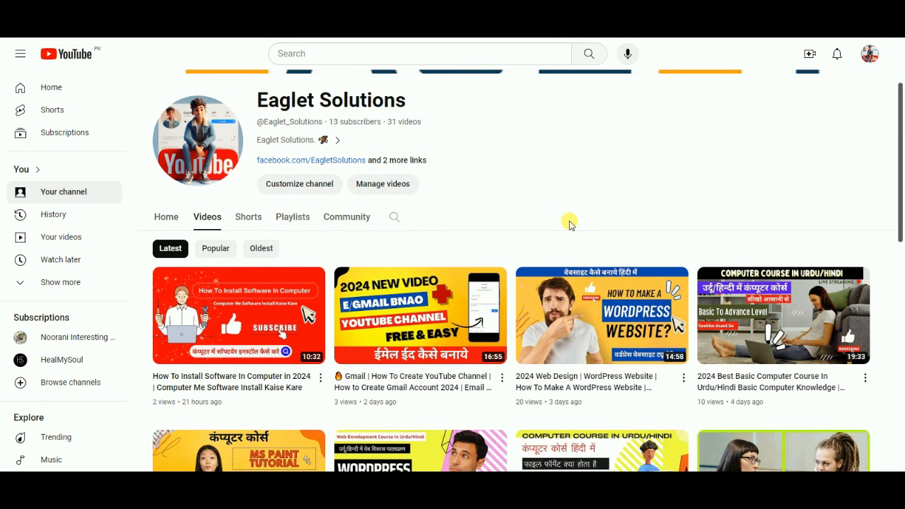
mouse_move(615, 351)
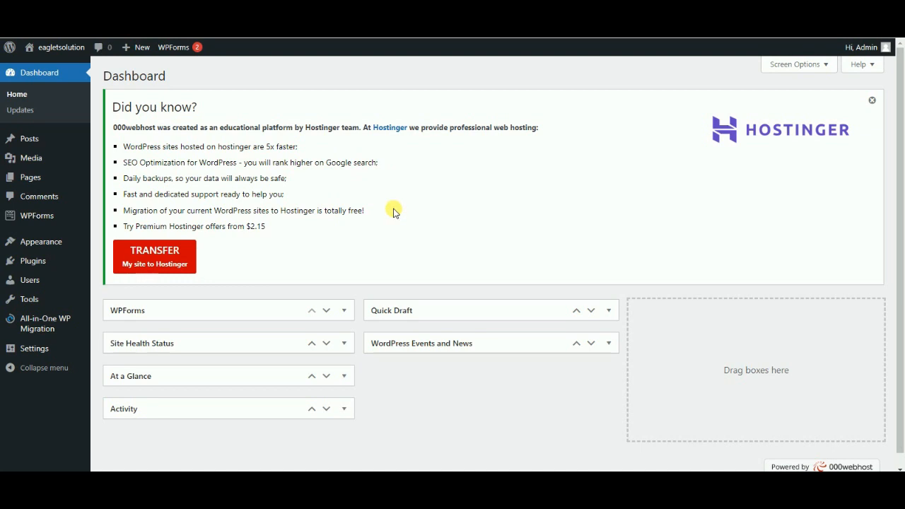
Step: From the WordPress dashboard, open the live eagletsolution site in a new tab, view it and return to the dashboard
mouse_move(56, 59)
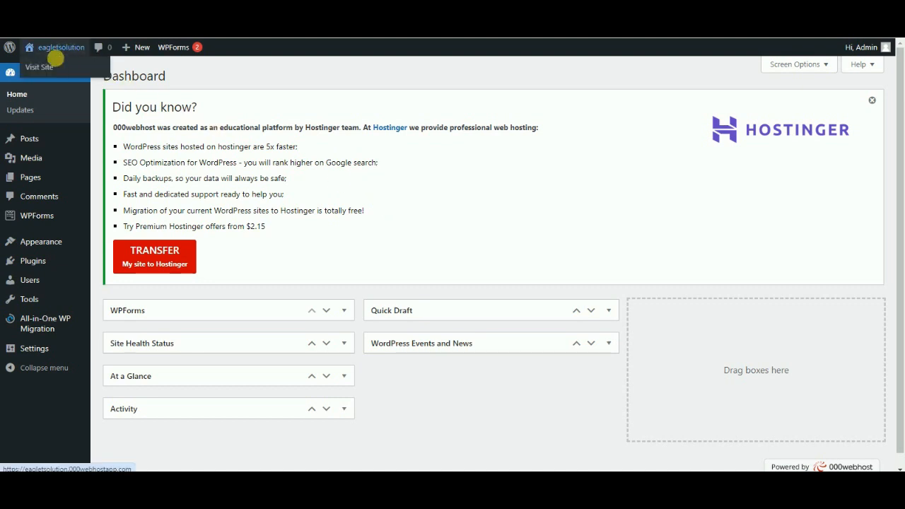
right_click(54, 67)
click(82, 79)
click(481, 15)
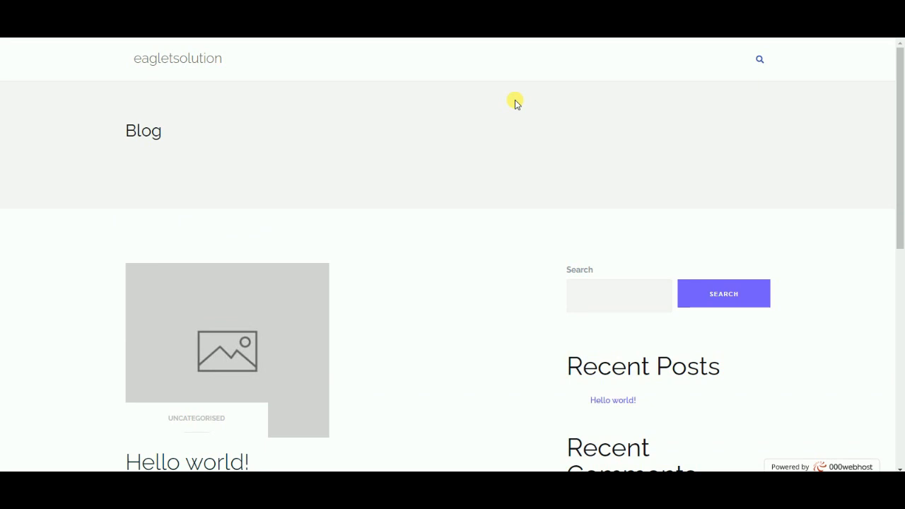
click(403, 14)
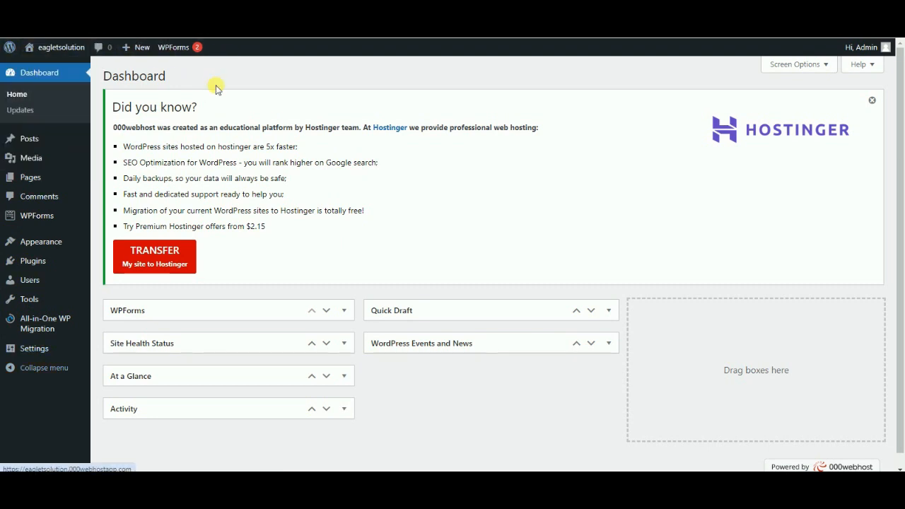
Step: Visit the eagletsolution site again in a separate tab, examine its whole blog page and go back to the dashboard
mouse_move(13, 53)
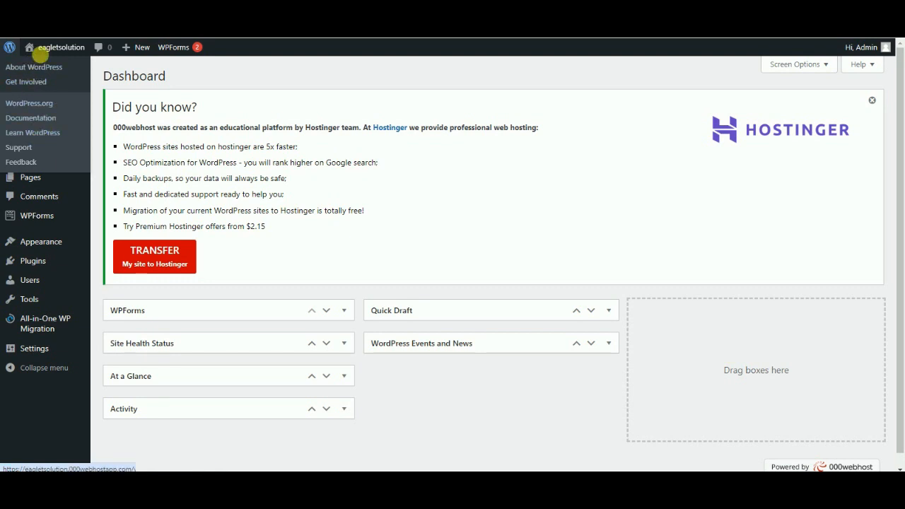
mouse_move(43, 51)
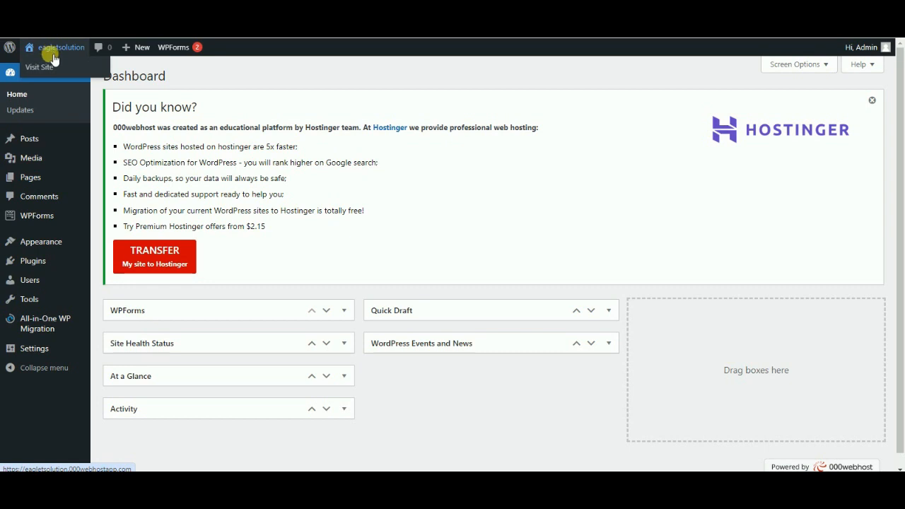
right_click(46, 67)
click(145, 82)
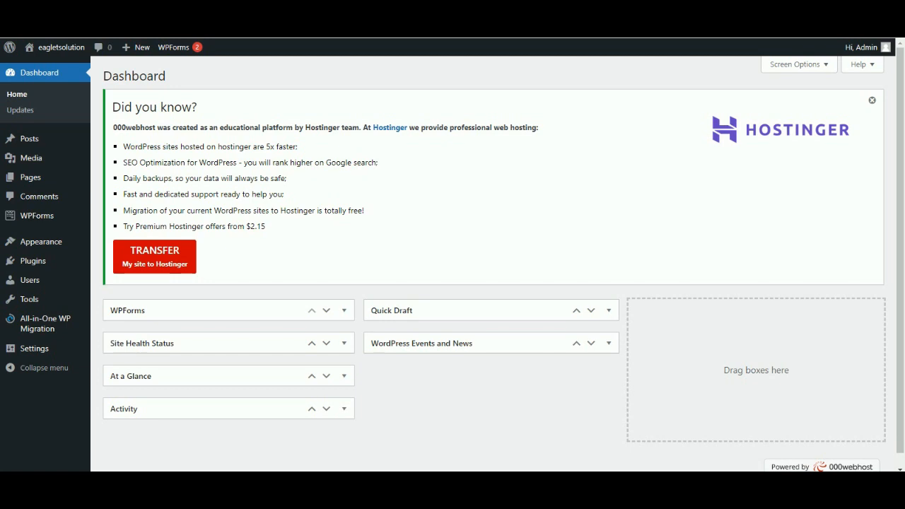
key(ctrl+Tab)
scroll(322, 152, down, 1)
scroll(322, 153, down, 6)
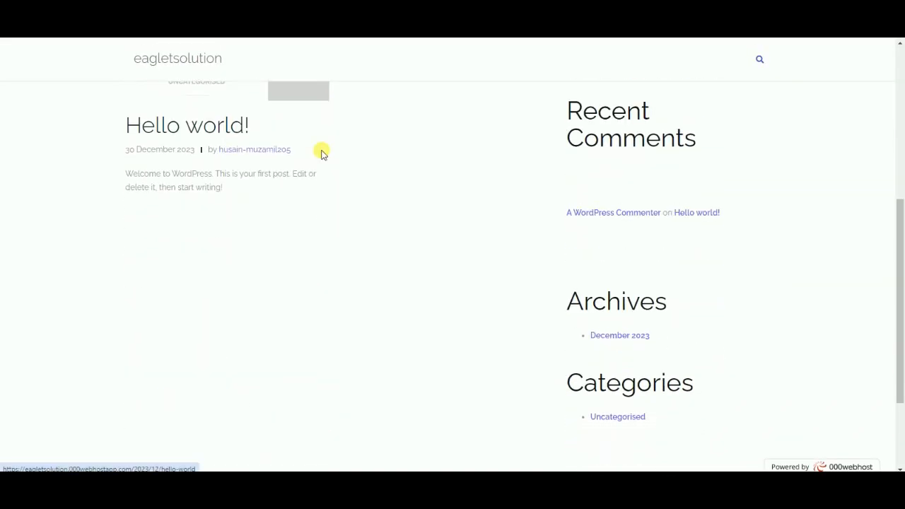
scroll(322, 153, up, 7)
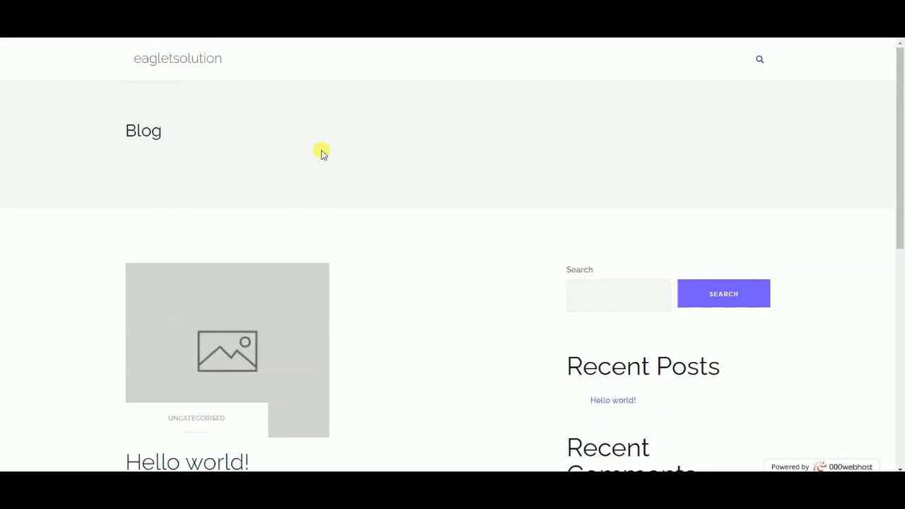
key(ctrl+Tab)
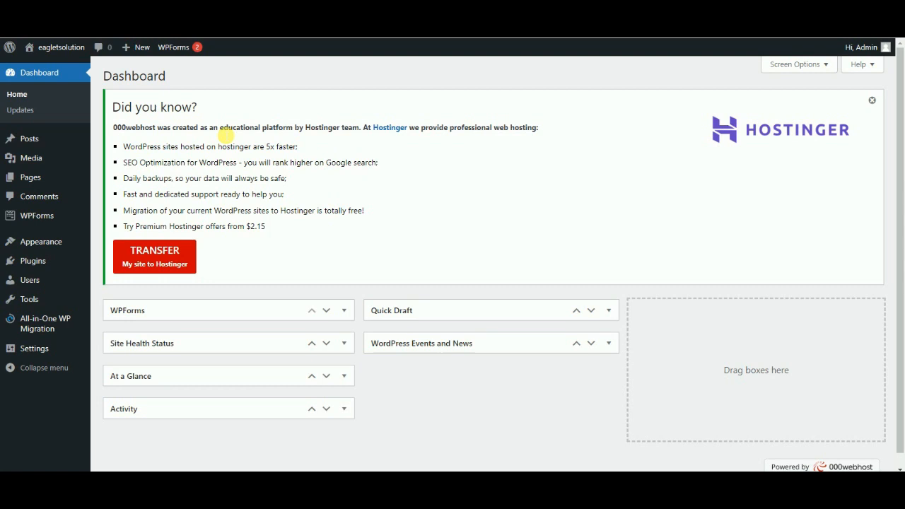
Step: Dismiss the Hostinger promotional notice, and expand the dashboard's WPForms widget briefly before collapsing it again
click(872, 101)
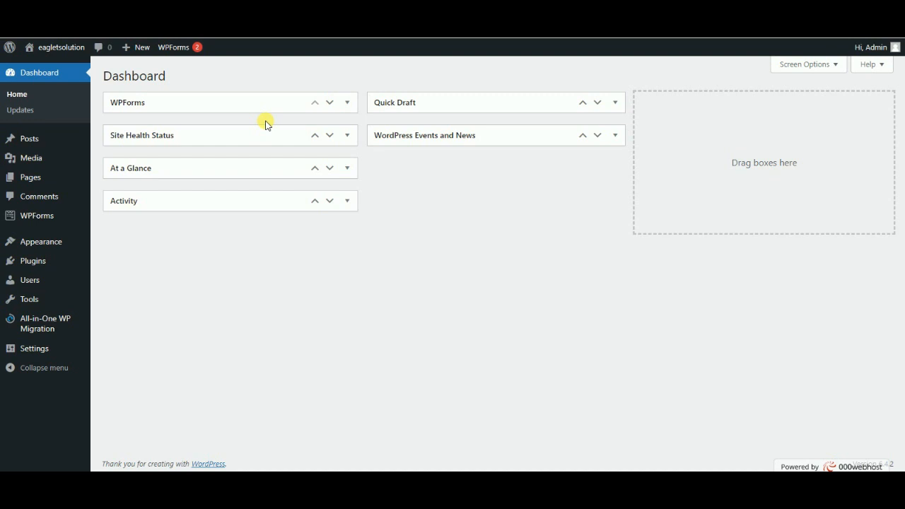
click(347, 103)
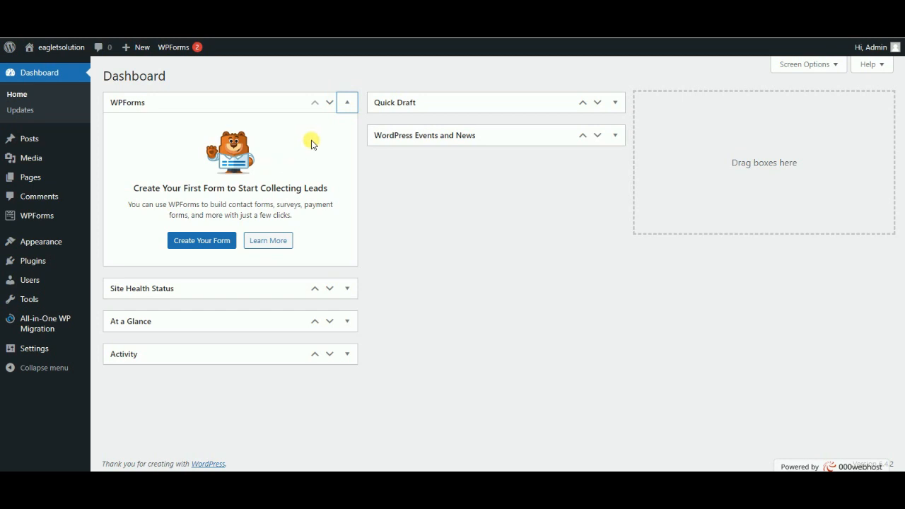
click(347, 103)
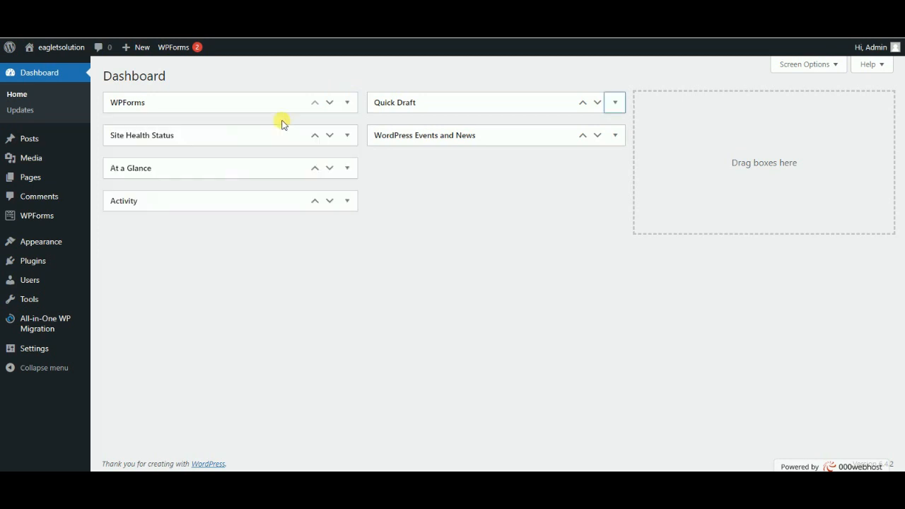
Step: Expand the Site Health Status, WordPress Events and News, and Quick Draft widgets to view their contents, and collapse all three again
click(353, 139)
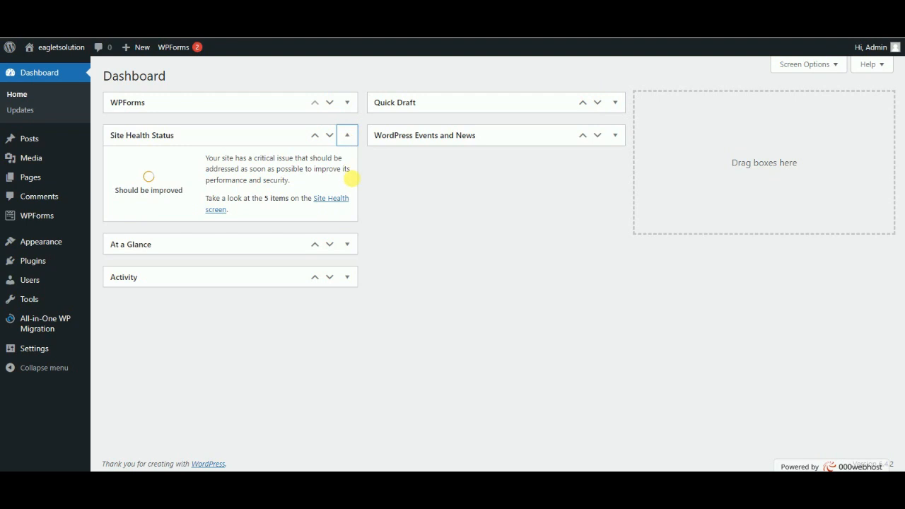
click(614, 138)
click(615, 104)
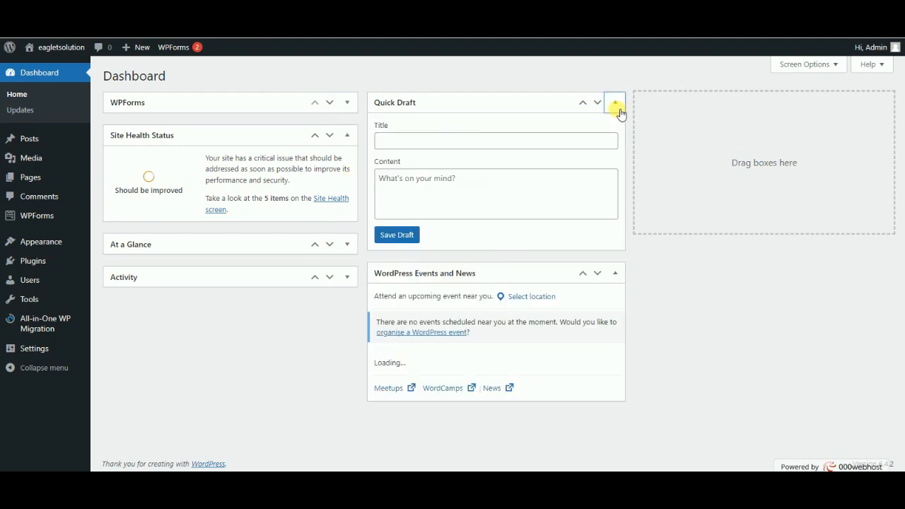
click(353, 137)
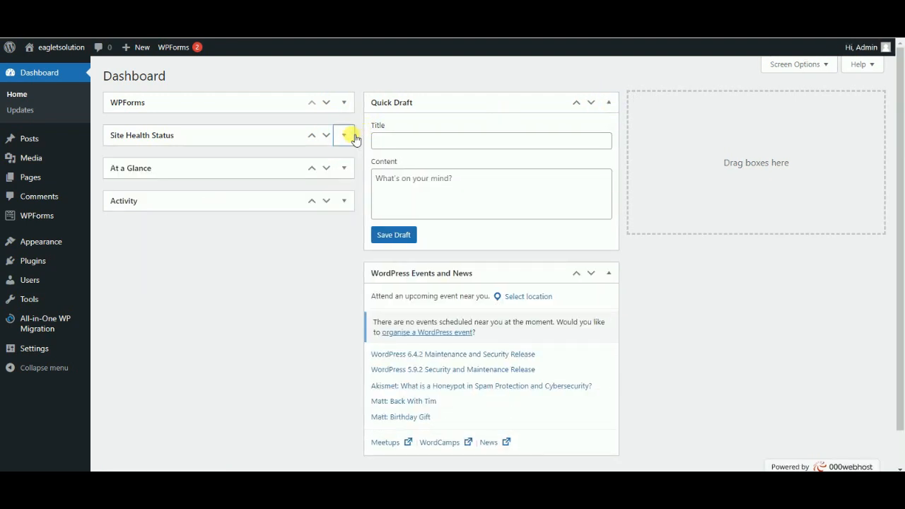
click(609, 104)
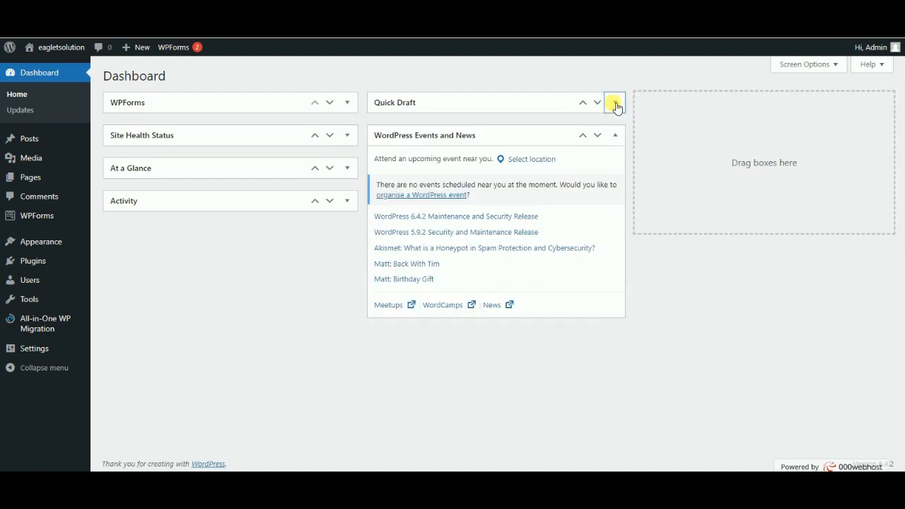
click(617, 135)
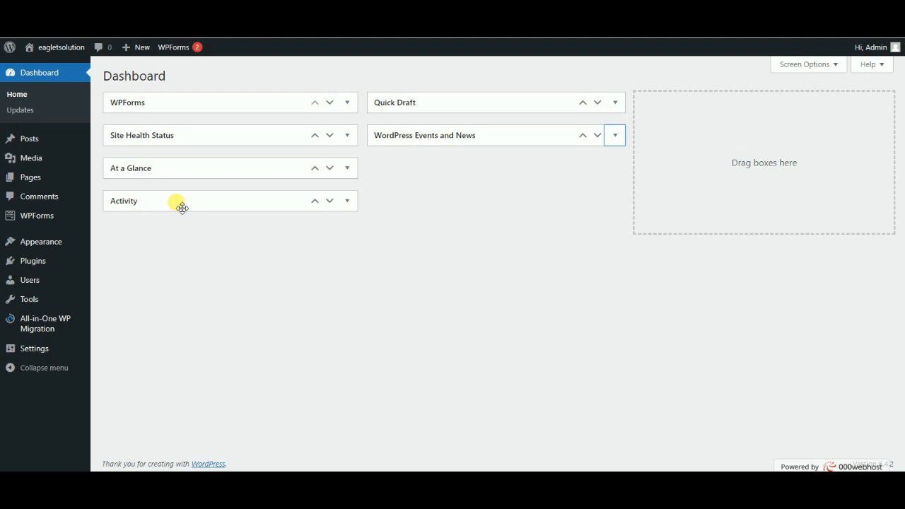
Step: Move the Activity widget and the At a Glance widget below it into the empty third dashboard column
drag(182, 208, 732, 150)
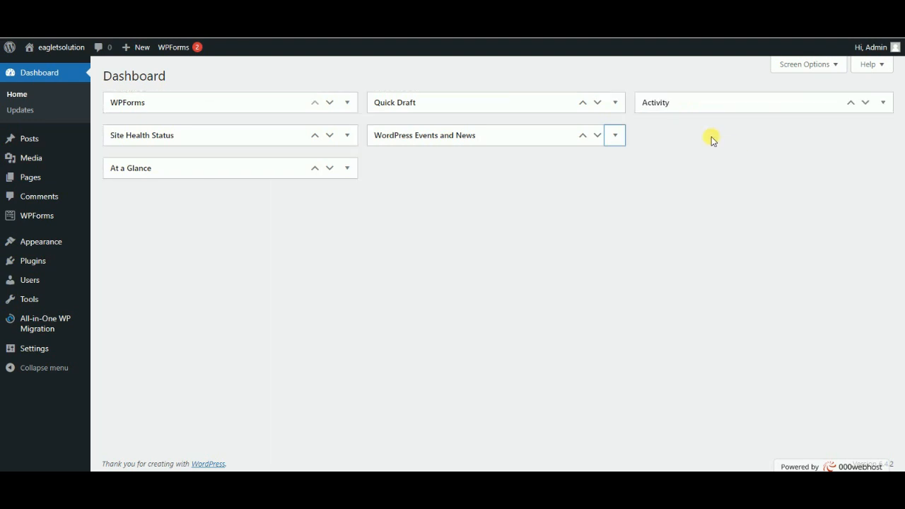
drag(283, 176, 828, 139)
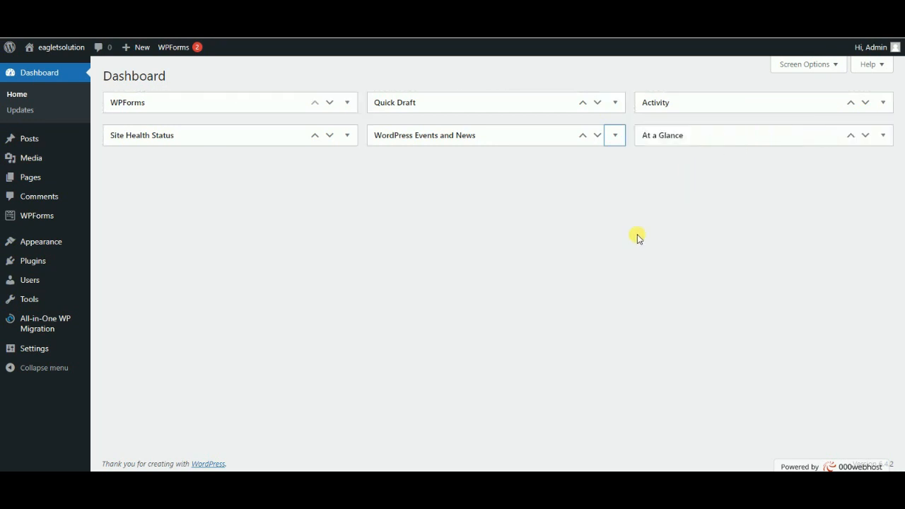
Step: Open the WordPress updates page and check the update status of the core, plugins, themes and translations
click(21, 110)
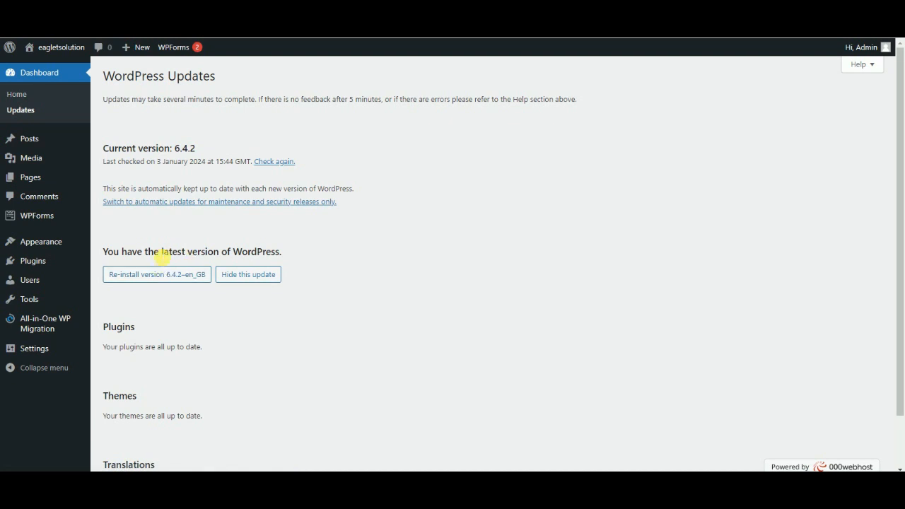
scroll(154, 248, down, 2)
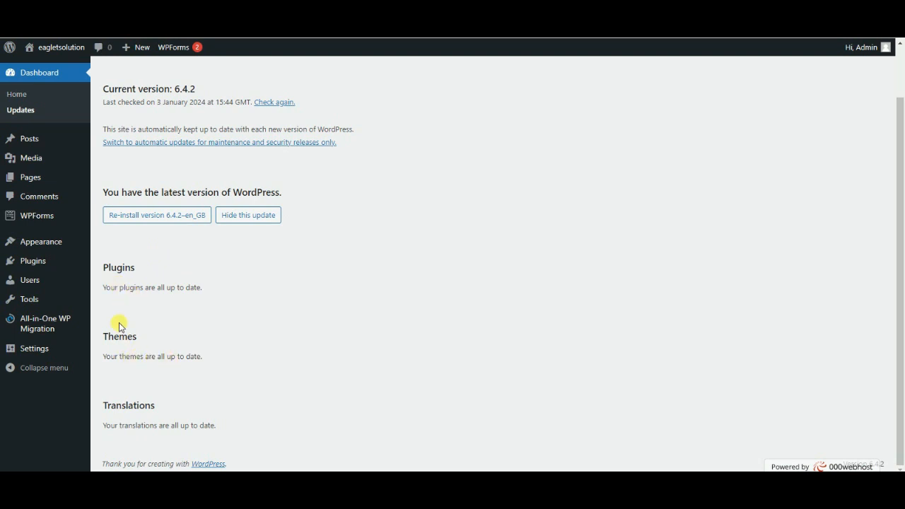
scroll(157, 328, up, 2)
Step: Open the Media Library to view its items, and bring up the options for Pages
mouse_move(49, 154)
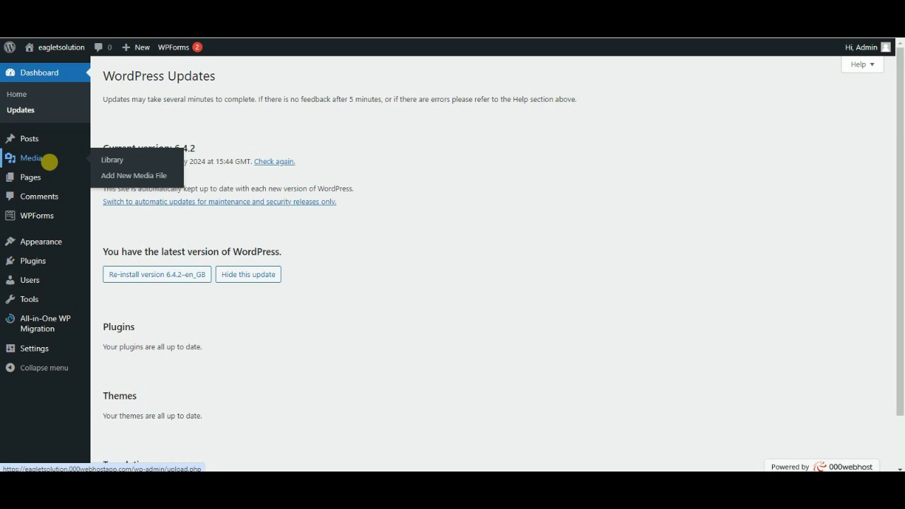
click(53, 167)
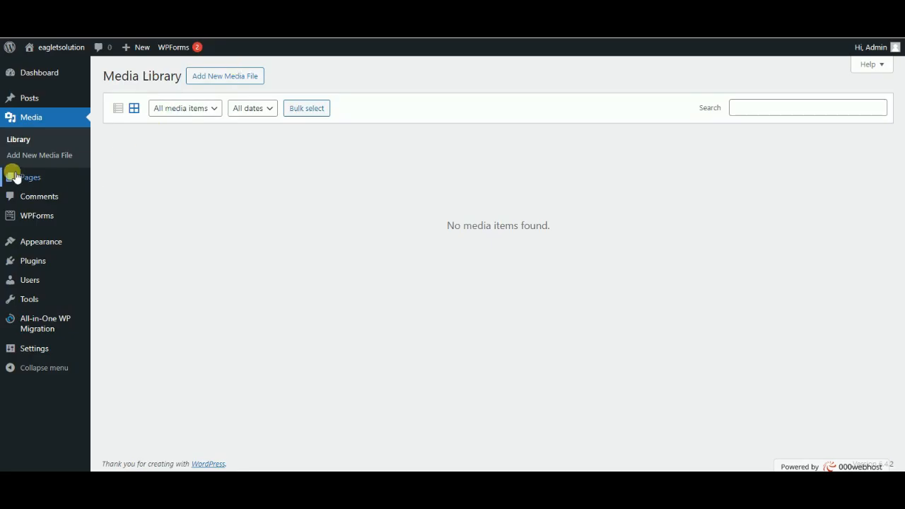
mouse_move(25, 186)
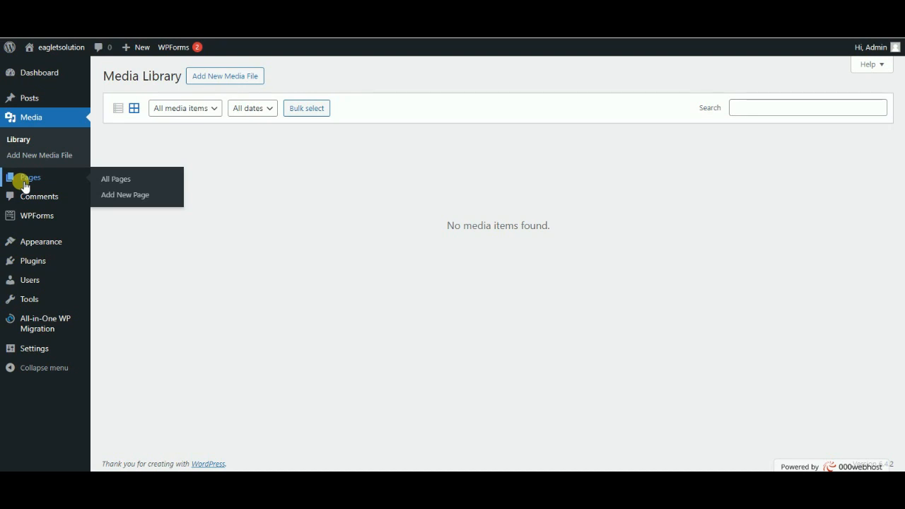
Step: Open the list of all pages, look at the new-content options, and open the Comments list
click(25, 185)
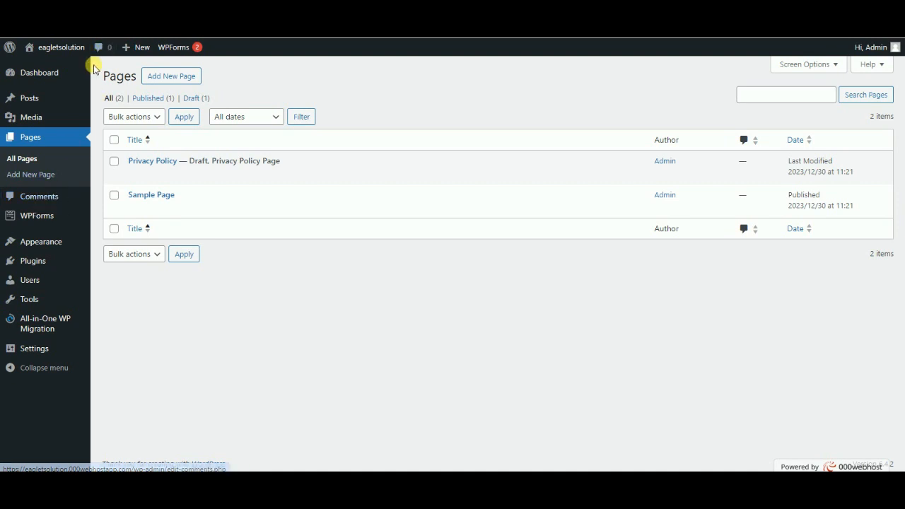
mouse_move(144, 54)
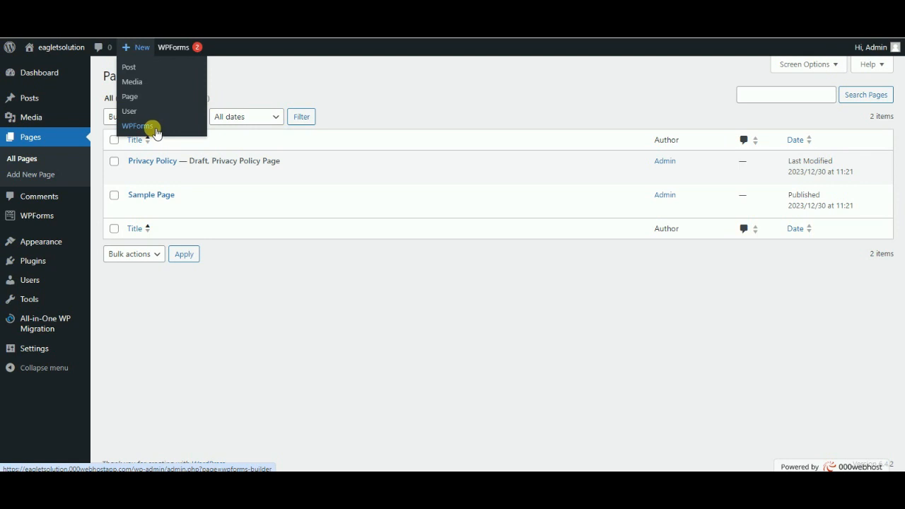
click(66, 205)
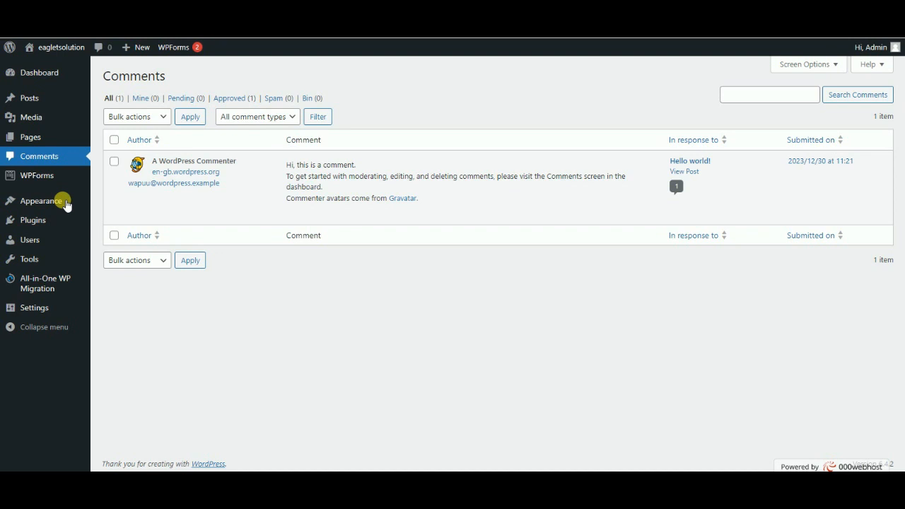
mouse_move(145, 182)
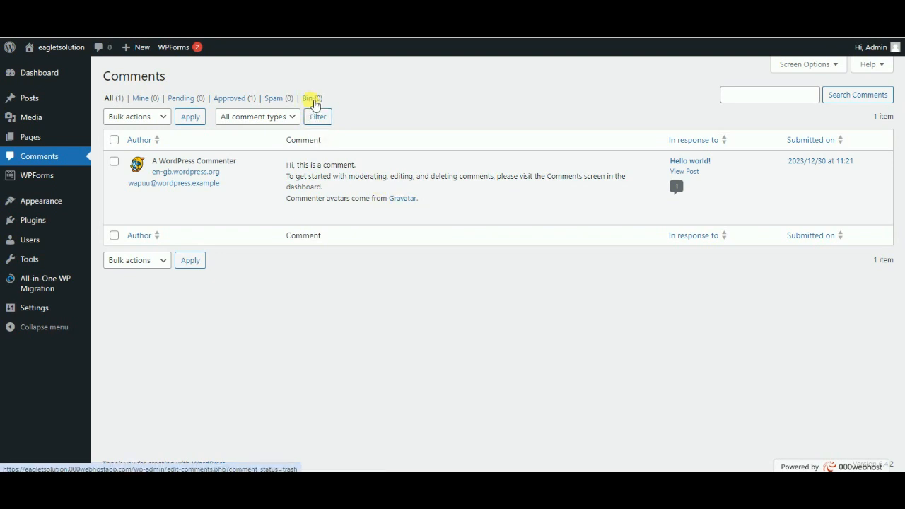
Step: Open the WPForms overview of all forms and look through its welcome notification and form-creation area
mouse_move(40, 186)
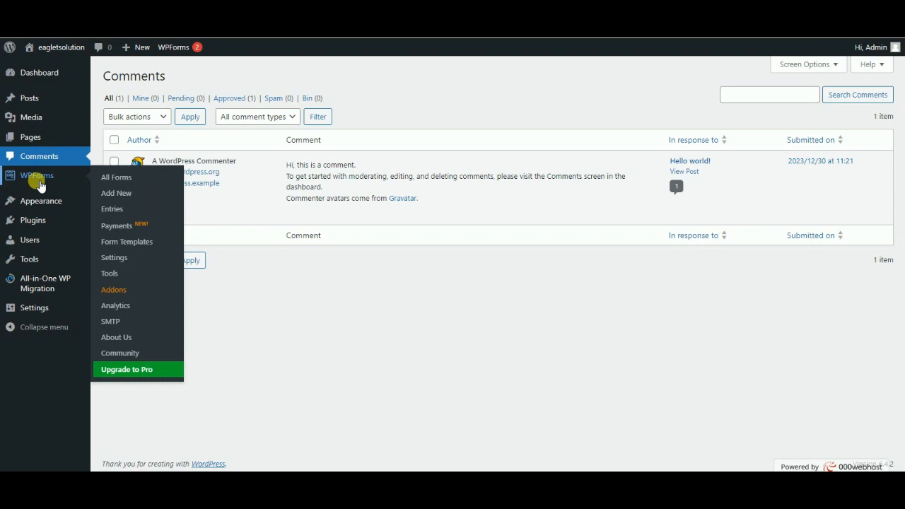
click(40, 186)
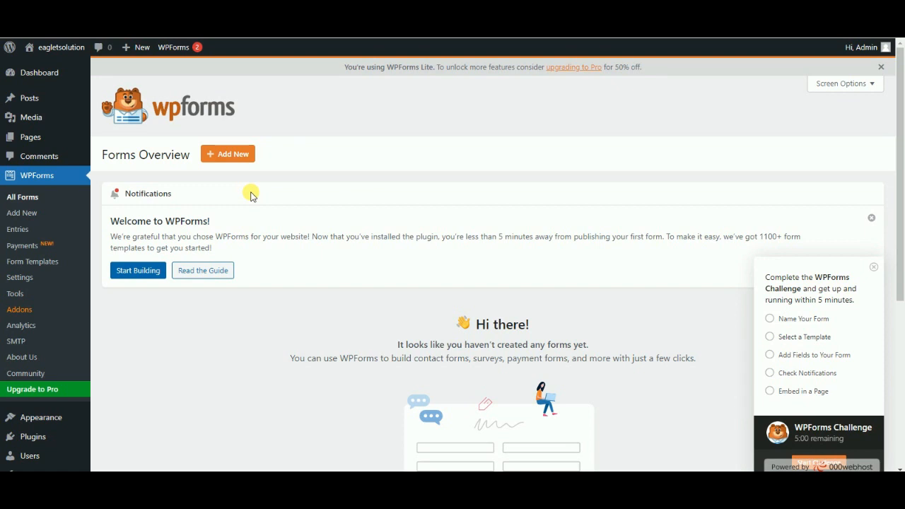
scroll(251, 195, down, 4)
scroll(251, 207, up, 4)
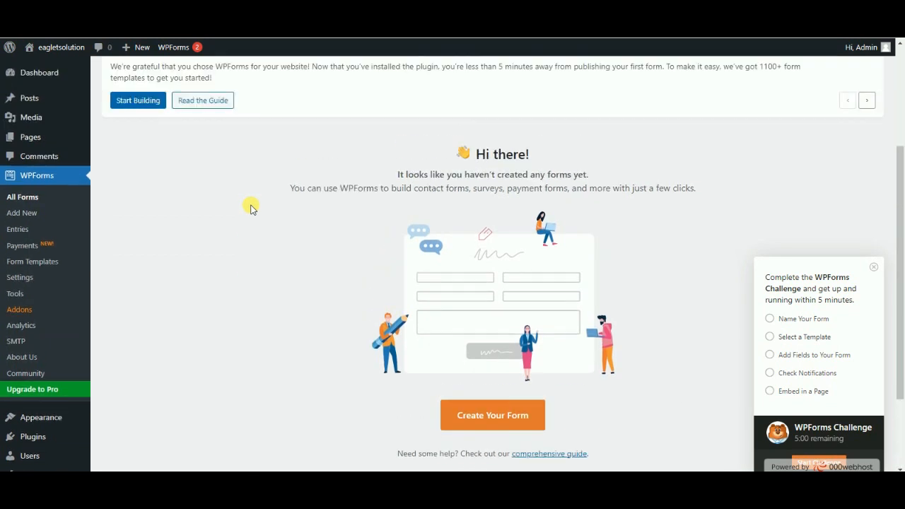
scroll(251, 207, down, 4)
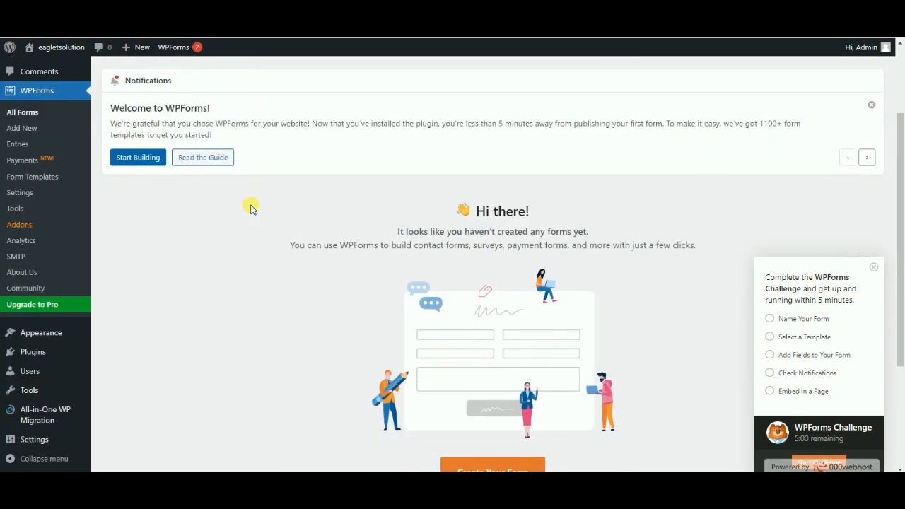
scroll(251, 207, up, 4)
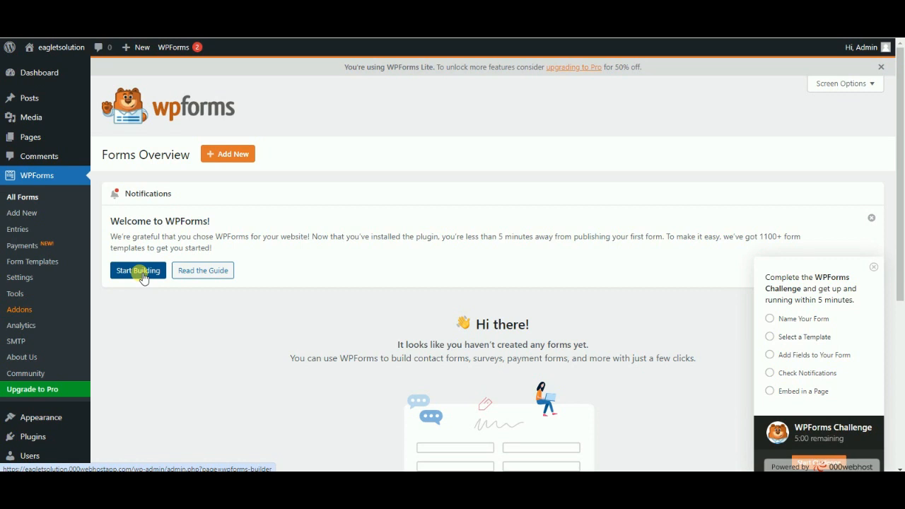
Step: Bring up the Appearance options and look through the live site's blog page in its current theme
scroll(141, 277, down, 3)
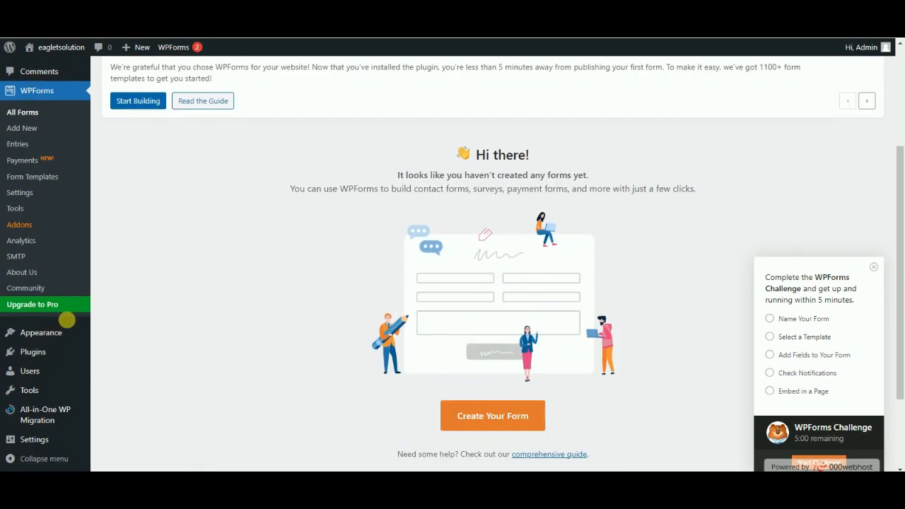
mouse_move(69, 336)
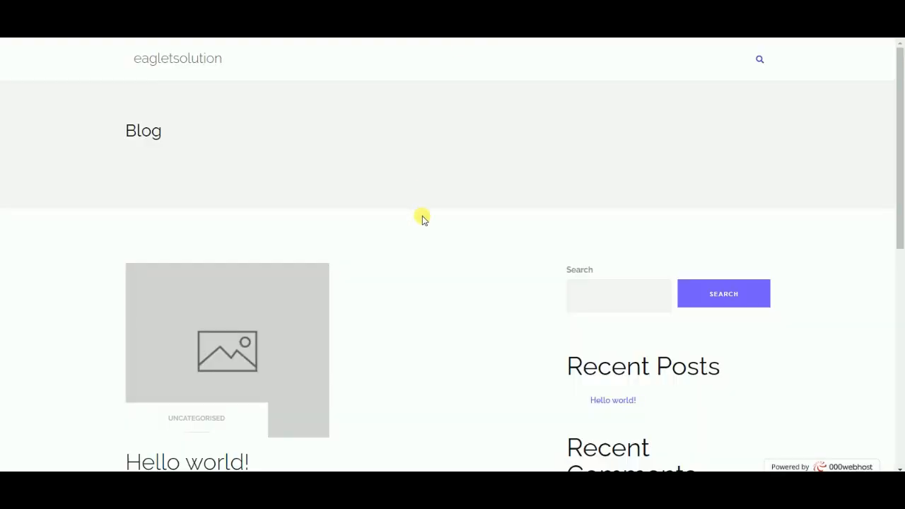
scroll(420, 216, down, 6)
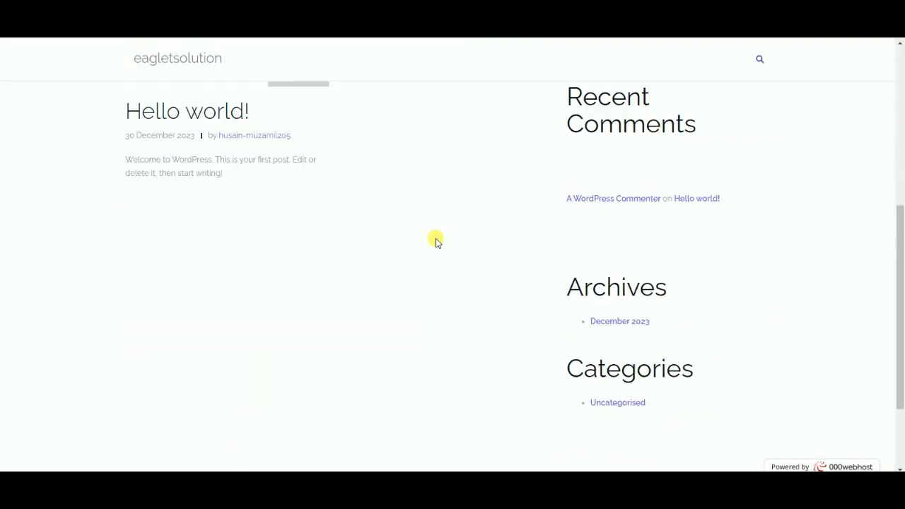
scroll(434, 238, up, 10)
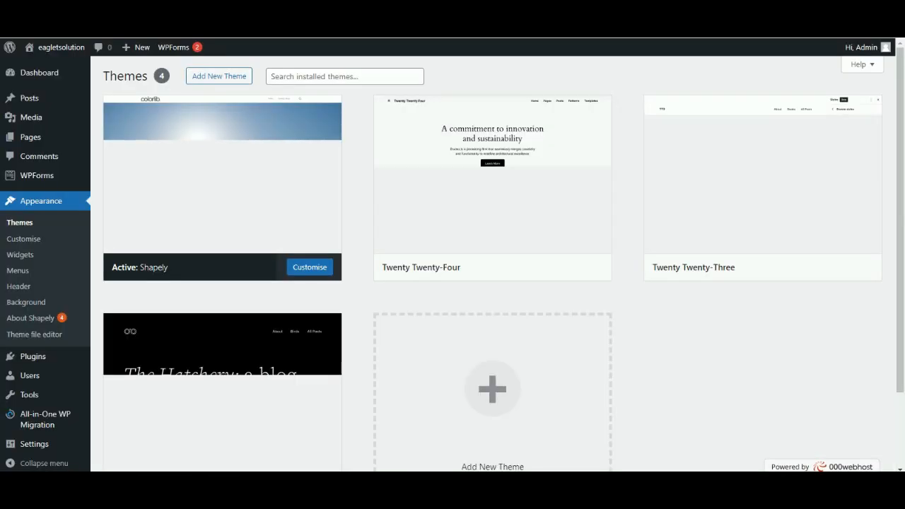
Step: Look through the installed themes and activate the Twenty Twenty-Two theme
scroll(368, 266, down, 2)
scroll(368, 266, up, 2)
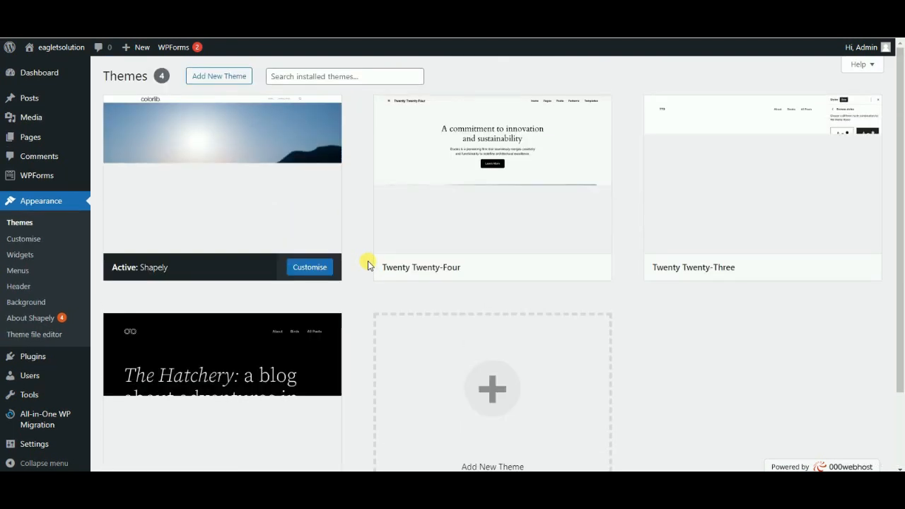
scroll(368, 261, down, 3)
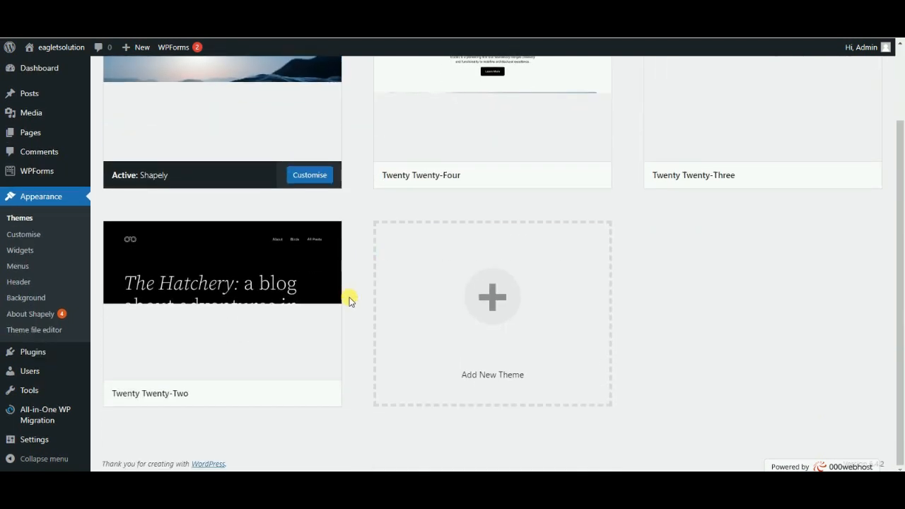
mouse_move(252, 356)
click(258, 395)
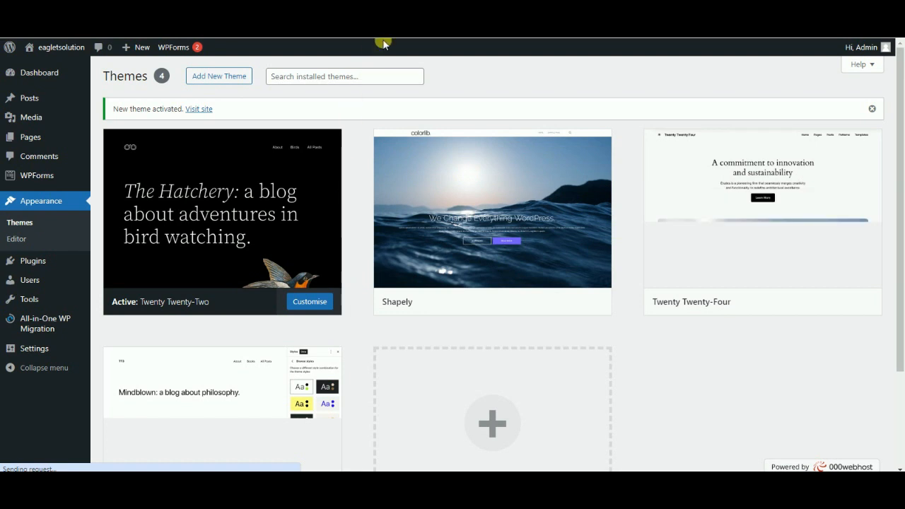
Step: View the already open blog page with its Shapely design, and return to the Themes page to review the installed themes
click(394, 10)
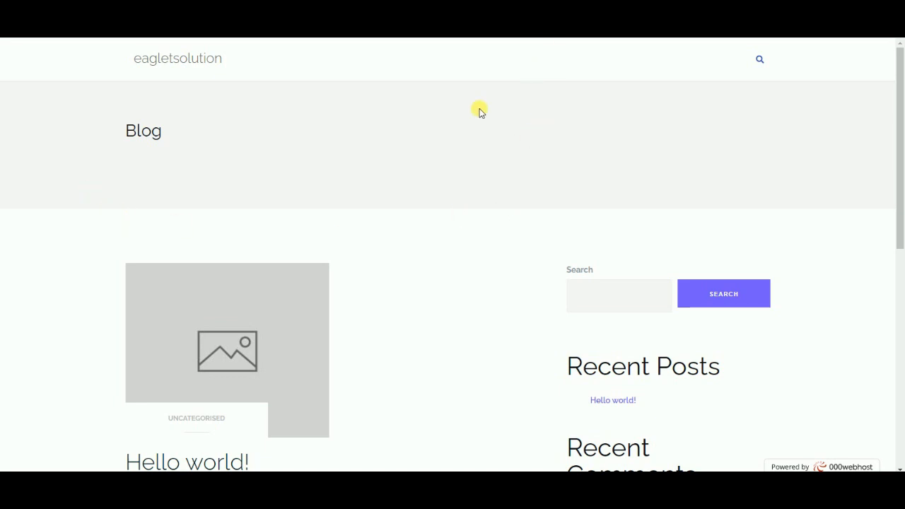
scroll(435, 258, down, 3)
scroll(435, 259, down, 5)
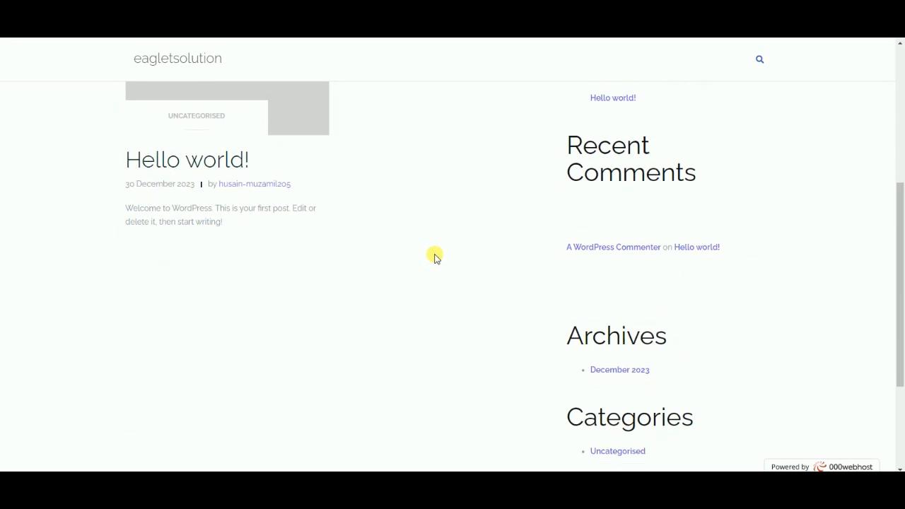
scroll(435, 259, up, 10)
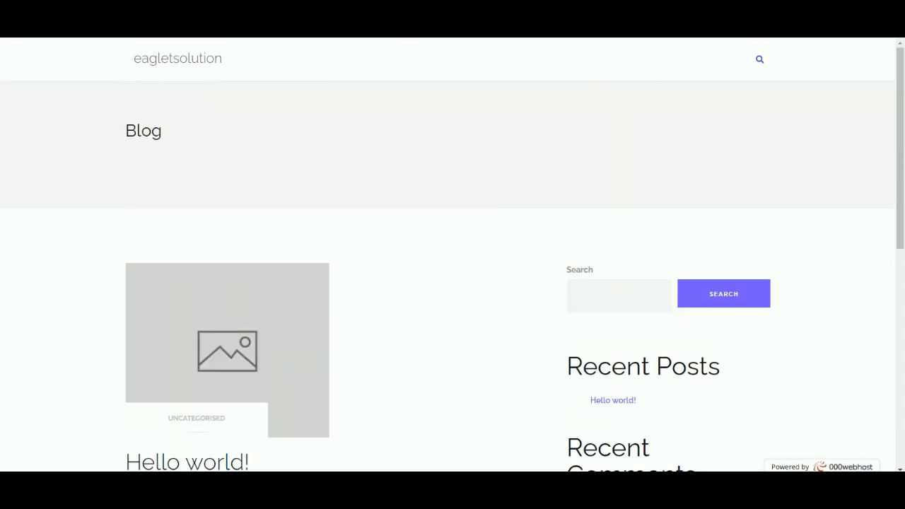
click(332, 10)
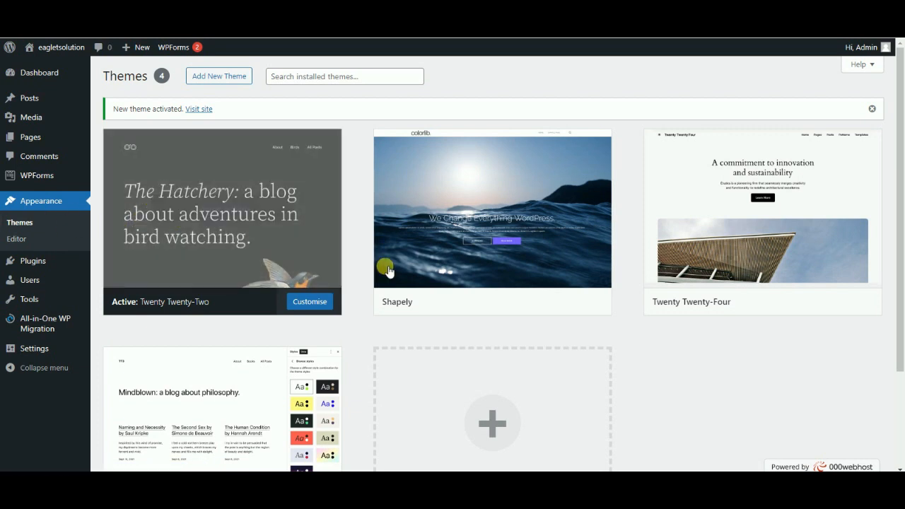
scroll(356, 212, down, 2)
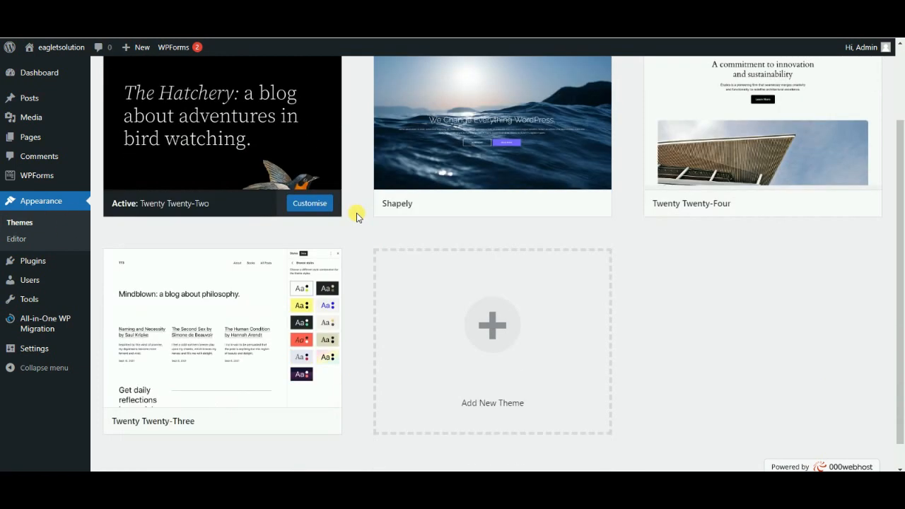
scroll(356, 212, up, 2)
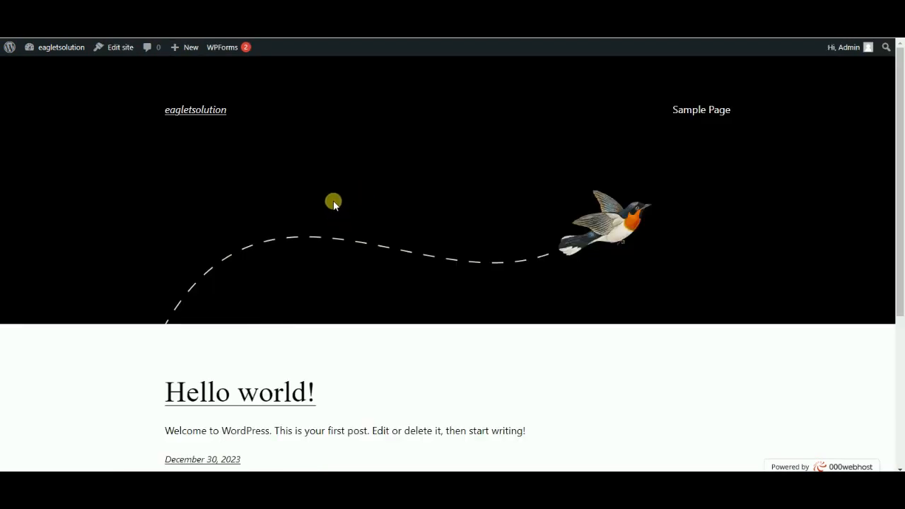
Step: Compare the live site in the Twenty Twenty-Two theme with its Shapely version, and return to the Themes page
scroll(348, 190, down, 3)
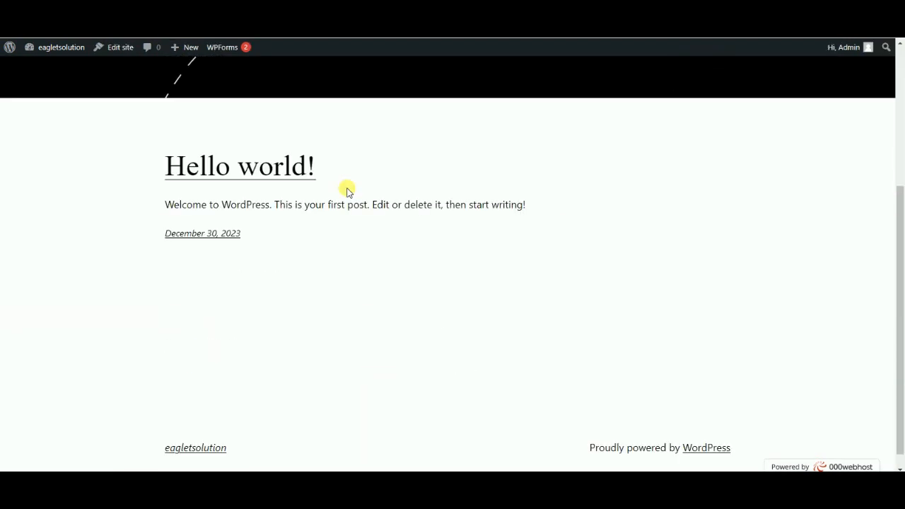
scroll(351, 197, up, 3)
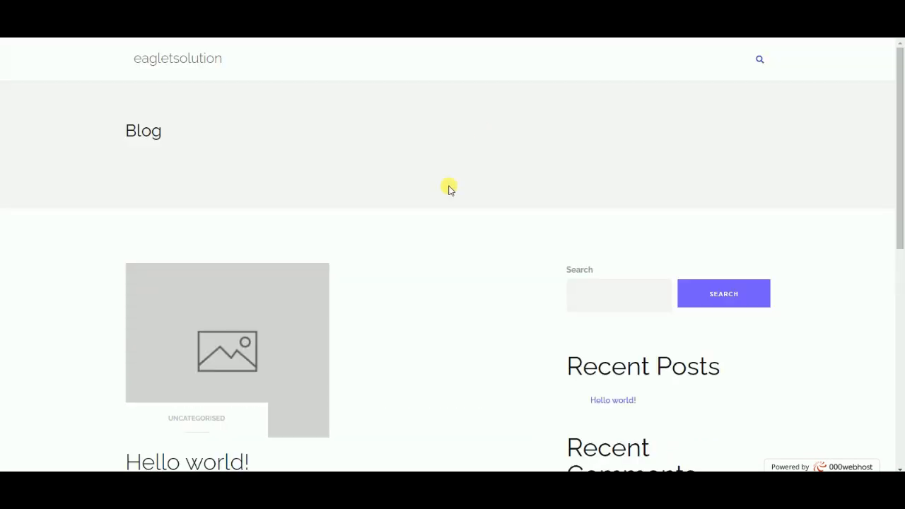
scroll(450, 188, down, 5)
scroll(439, 205, up, 5)
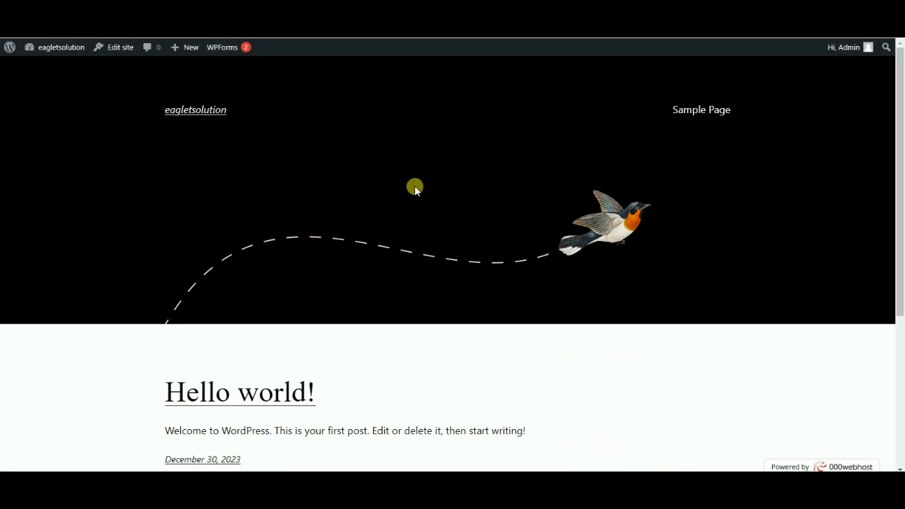
scroll(415, 187, down, 4)
scroll(416, 193, up, 4)
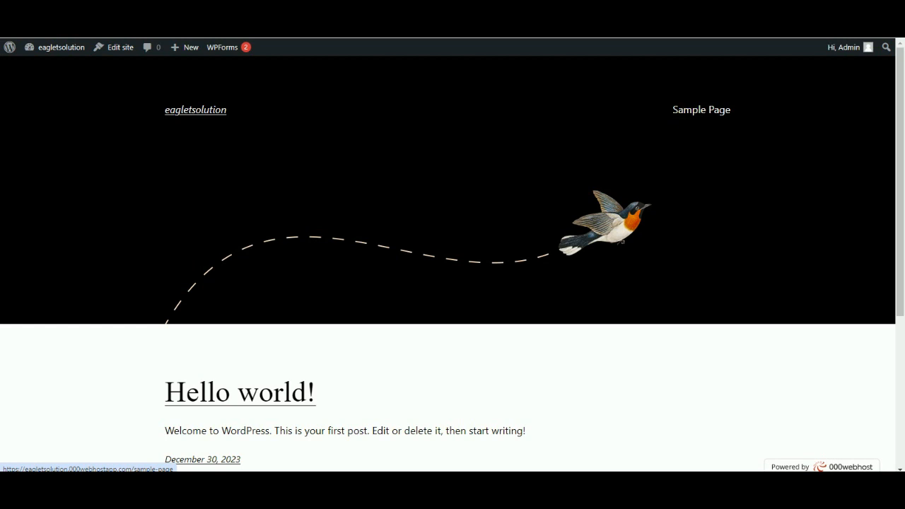
click(269, 13)
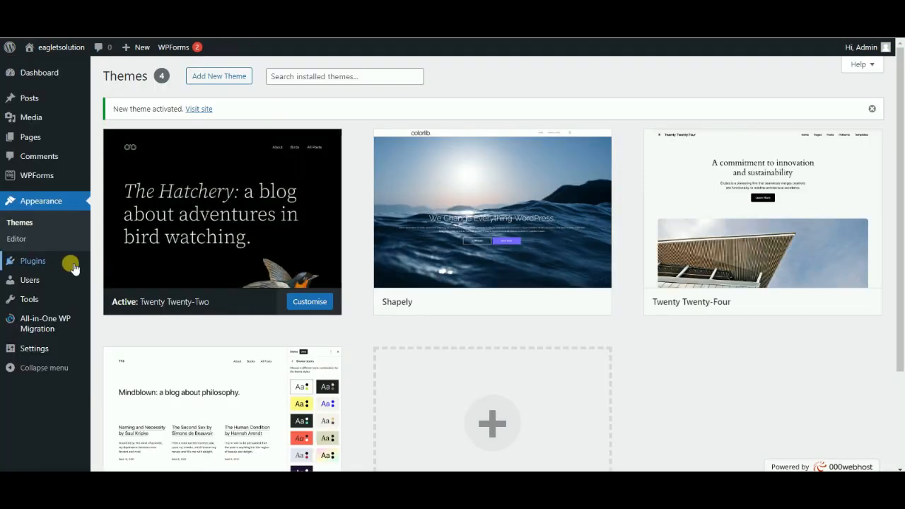
Step: Look at the options offered for Plugins, Users, Tools and All-in-One WP Migration
mouse_move(74, 268)
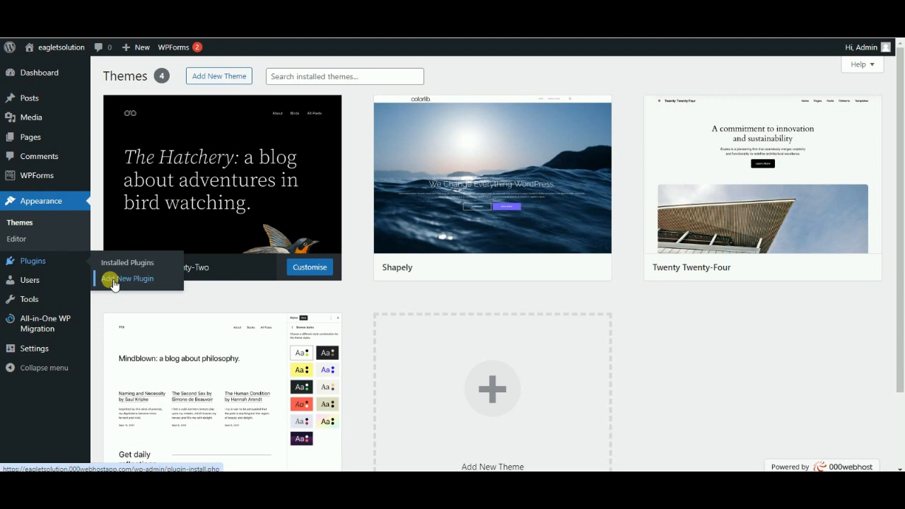
mouse_move(59, 283)
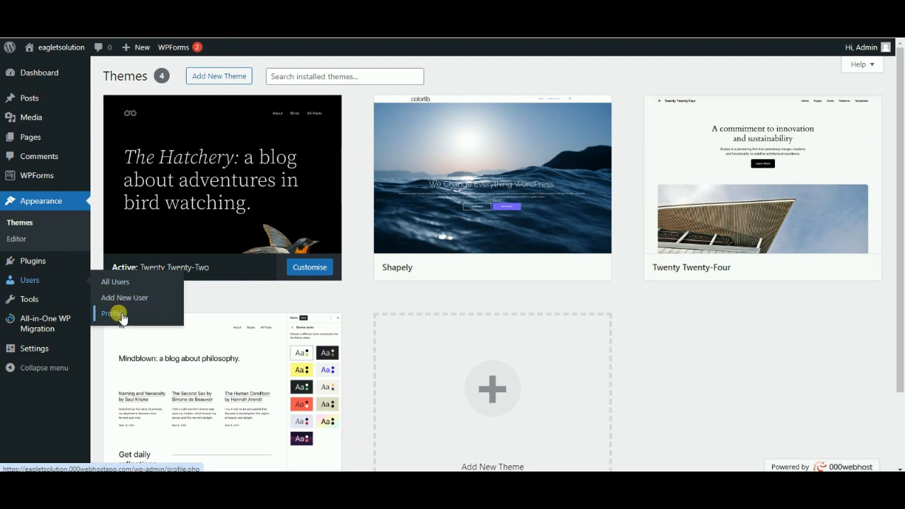
mouse_move(67, 300)
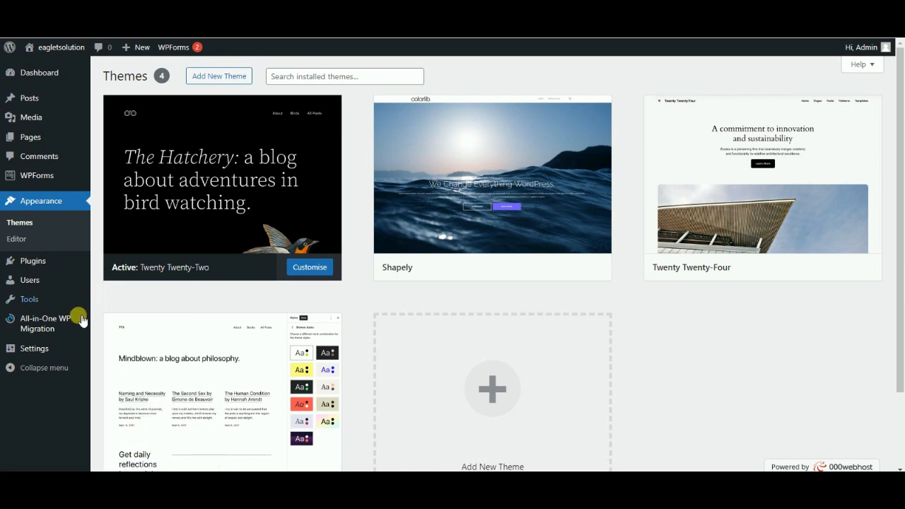
mouse_move(57, 324)
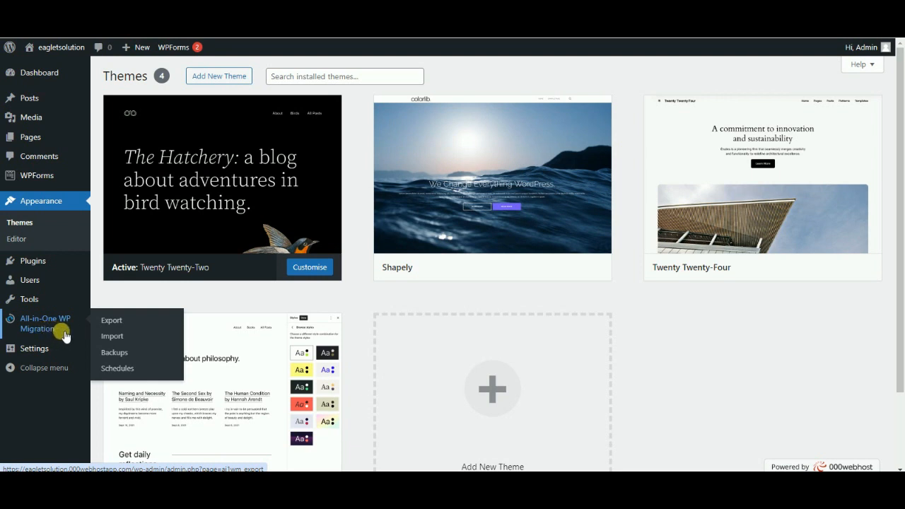
Step: Open the list of installed plugins and deactivate the All-in-One WP Migration plugin
click(55, 267)
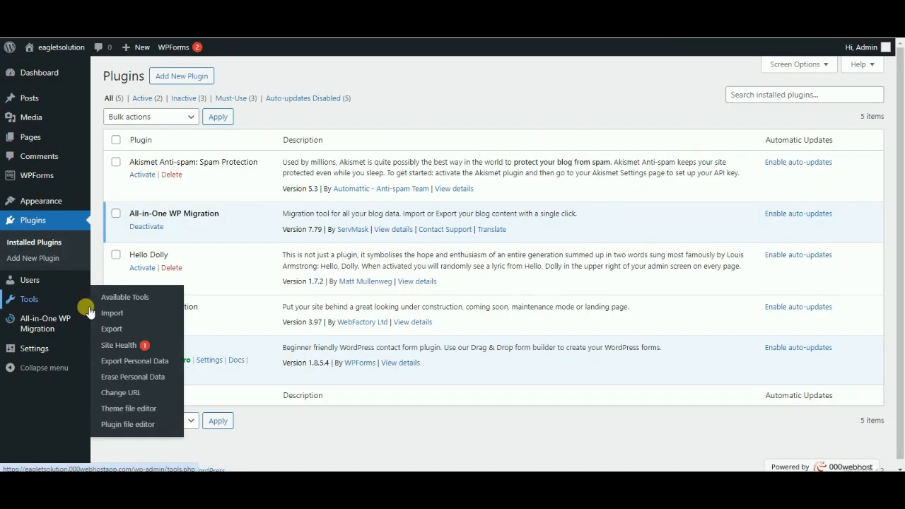
click(156, 227)
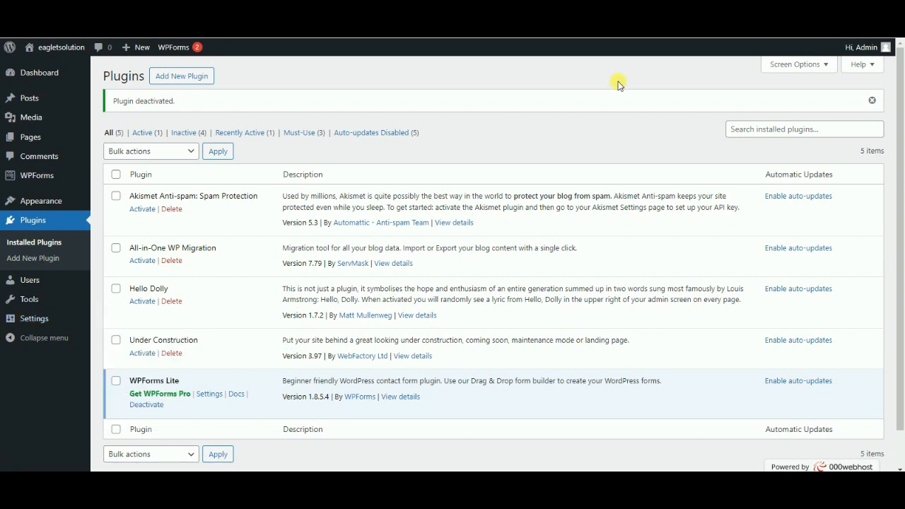
Step: Show the Plugins page's screen options to view the column and pagination settings, and hide them again
click(828, 67)
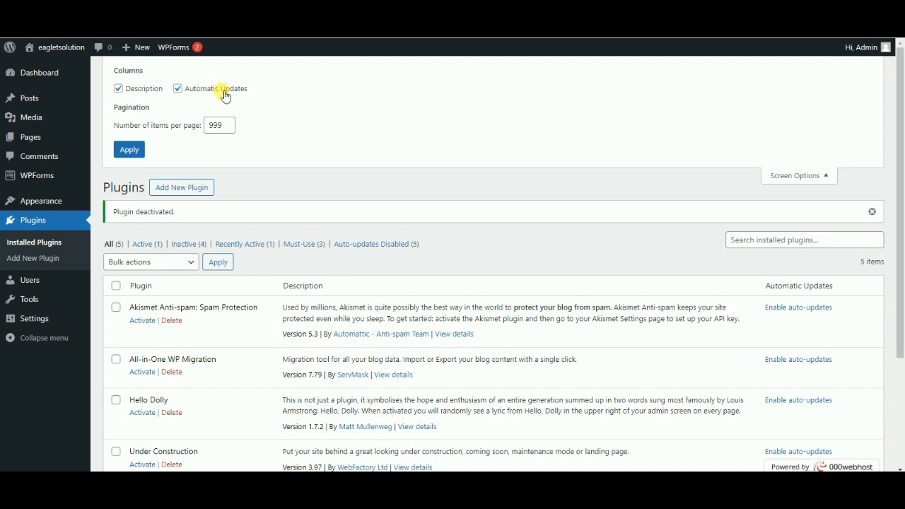
click(820, 177)
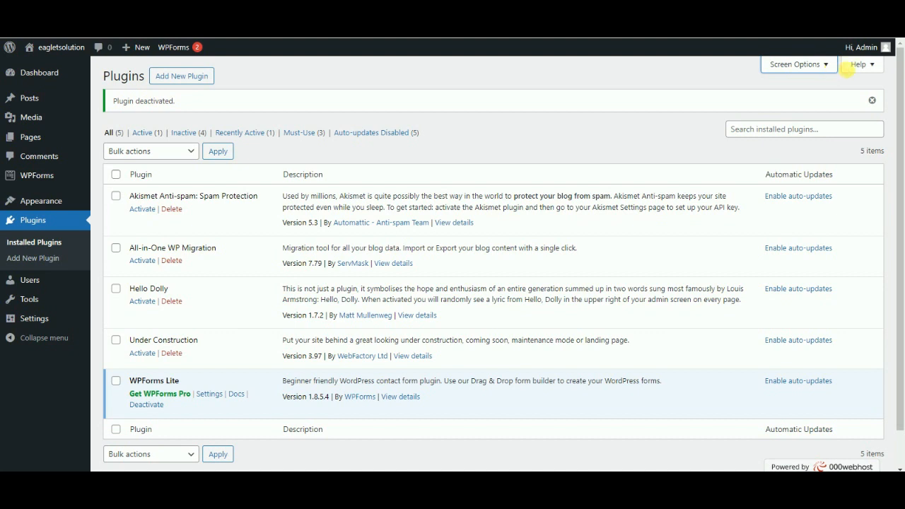
Step: Show the help information for the Plugins page
click(857, 64)
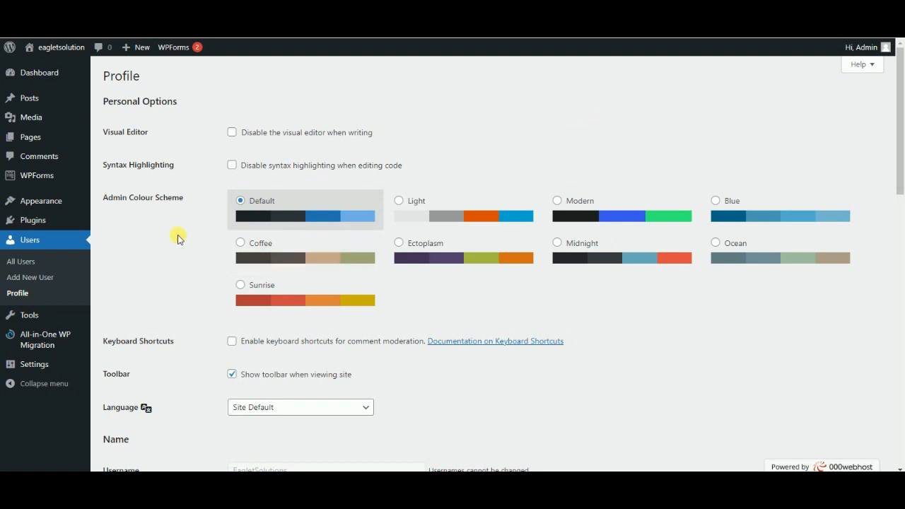
Step: Try the Light, Modern, Blue, Coffee and Ectoplasm admin colour schemes on the user profile
click(450, 218)
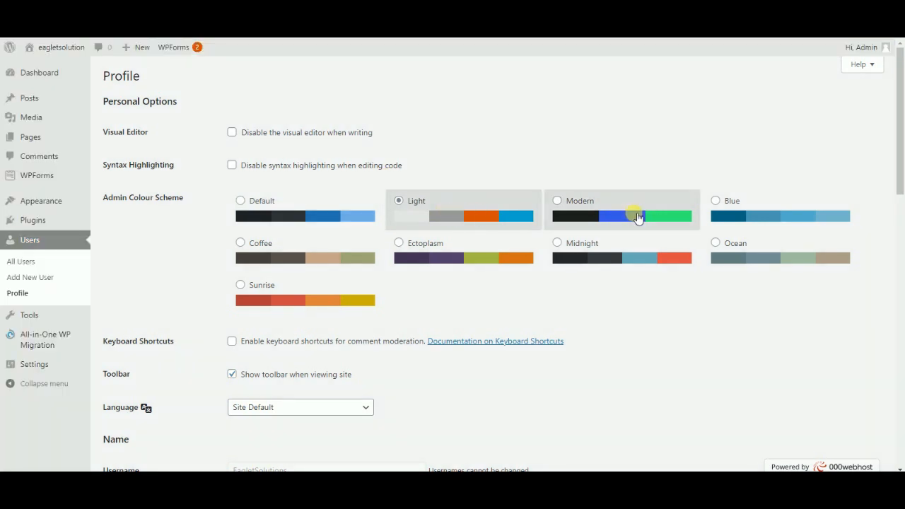
click(637, 218)
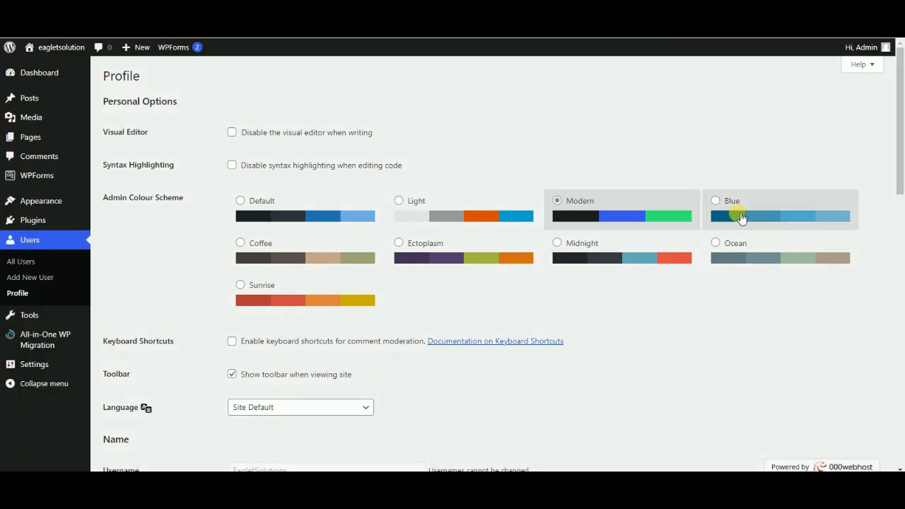
click(785, 217)
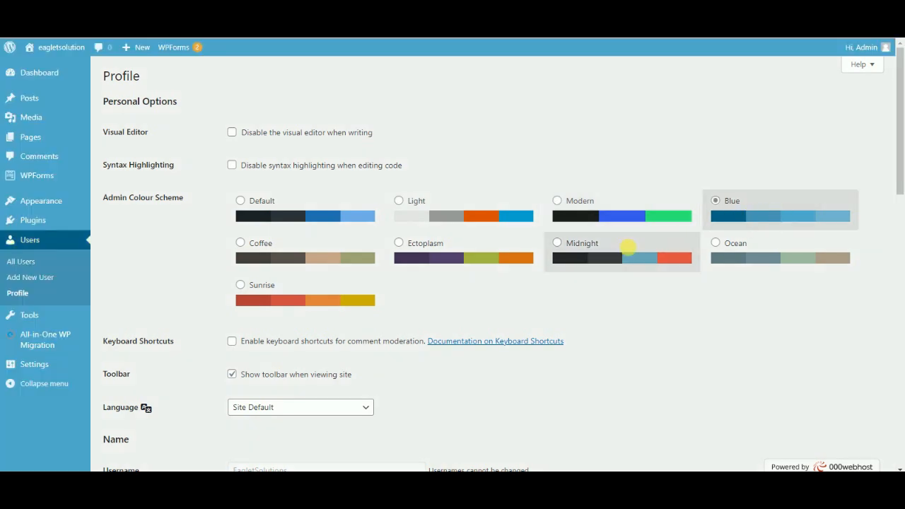
click(355, 263)
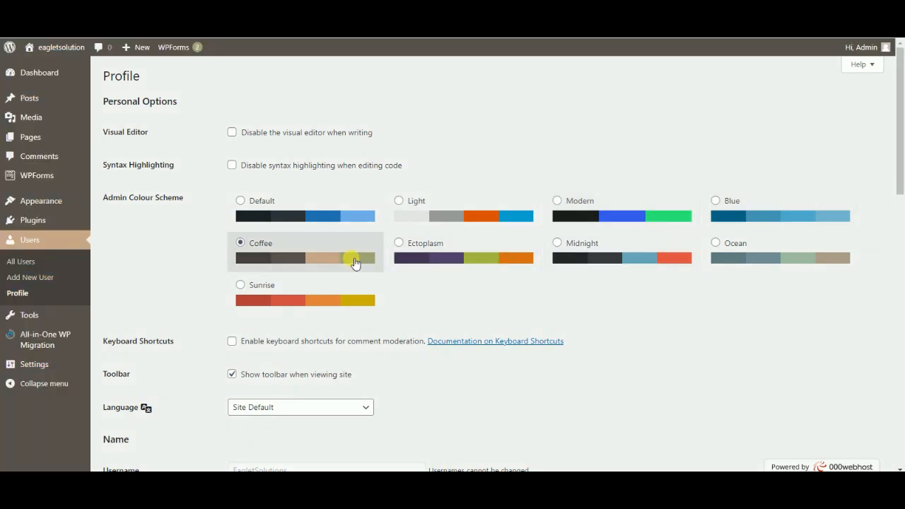
click(438, 260)
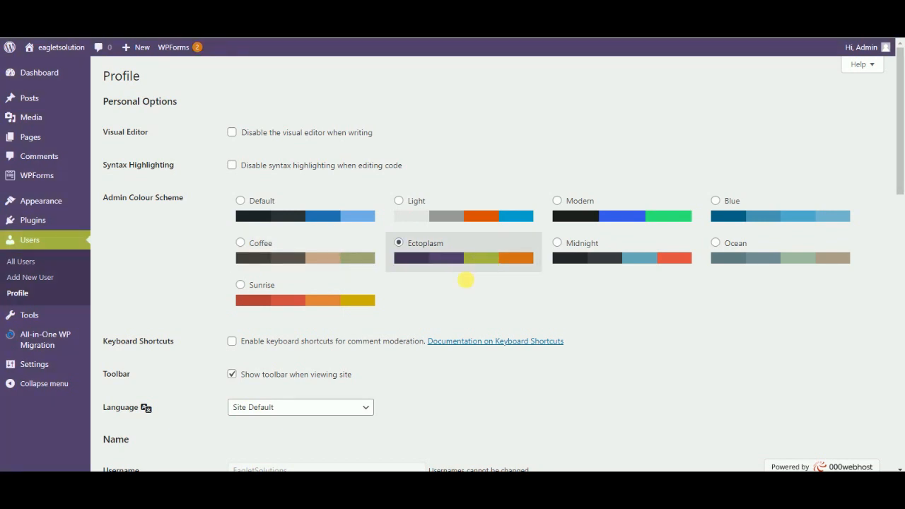
Step: Look through the languages available for the user profile and leave the choice at Site Default
scroll(286, 318, down, 1)
scroll(286, 318, down, 2)
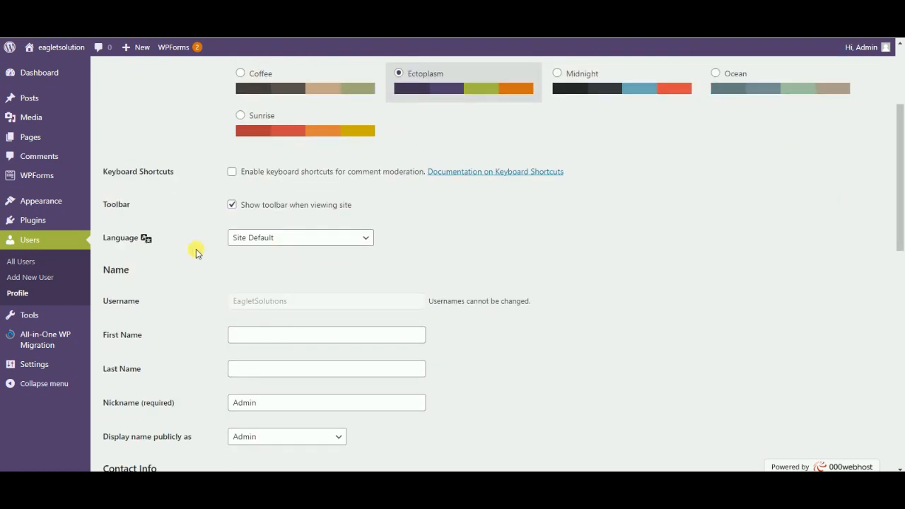
click(309, 239)
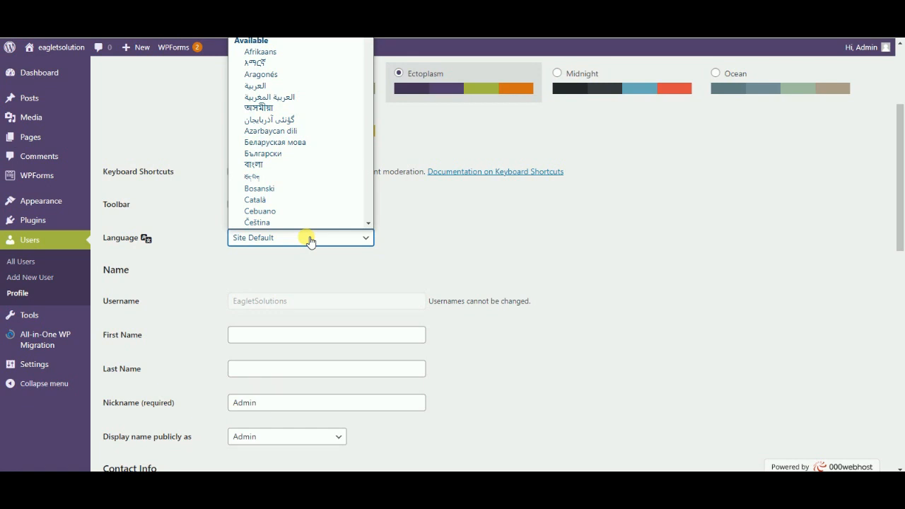
click(307, 277)
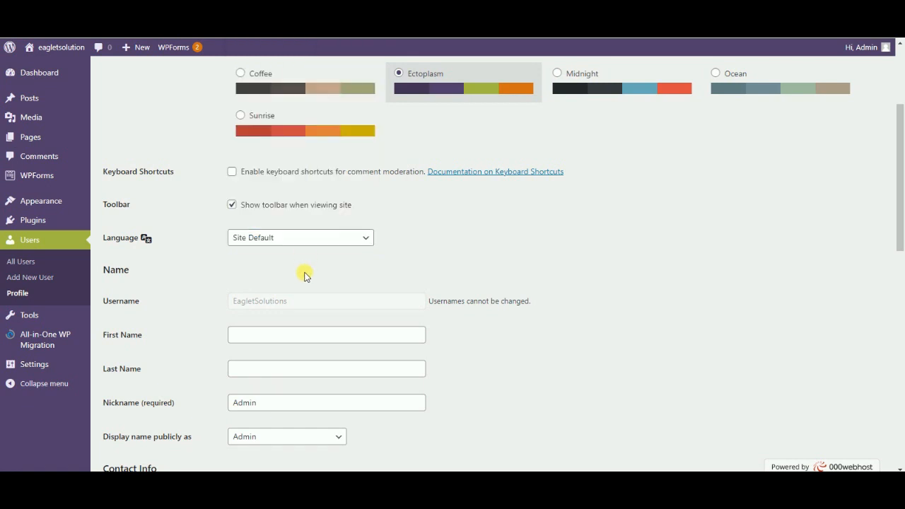
Step: Review the profile's name, contact, biographical info, profile picture, password and application password settings
scroll(243, 266, down, 1)
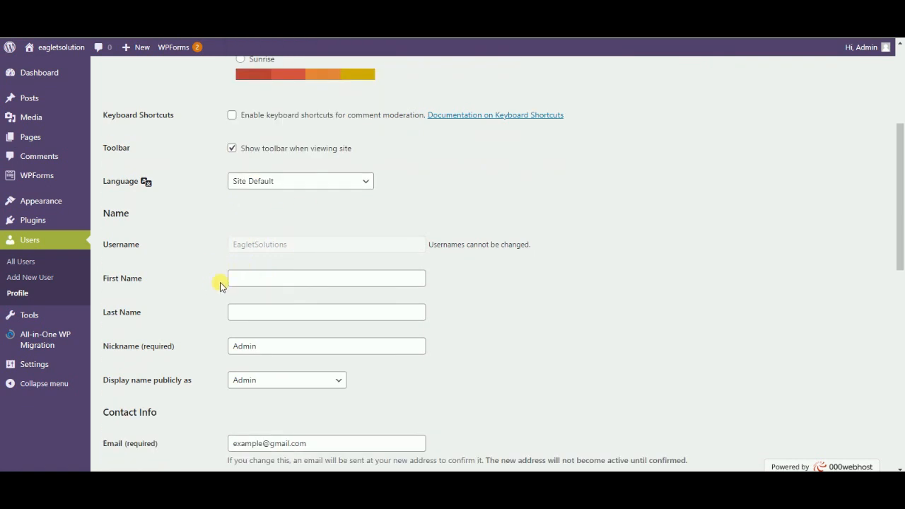
scroll(220, 285, down, 2)
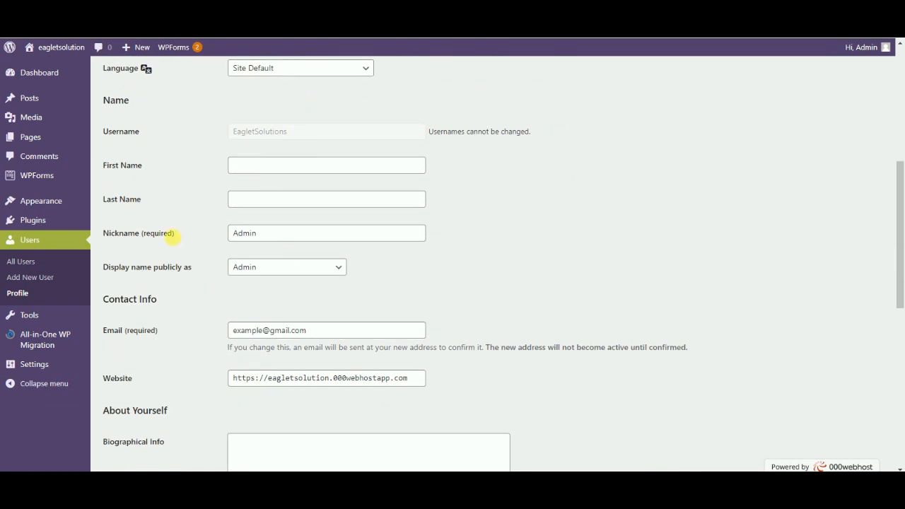
scroll(191, 301, down, 1)
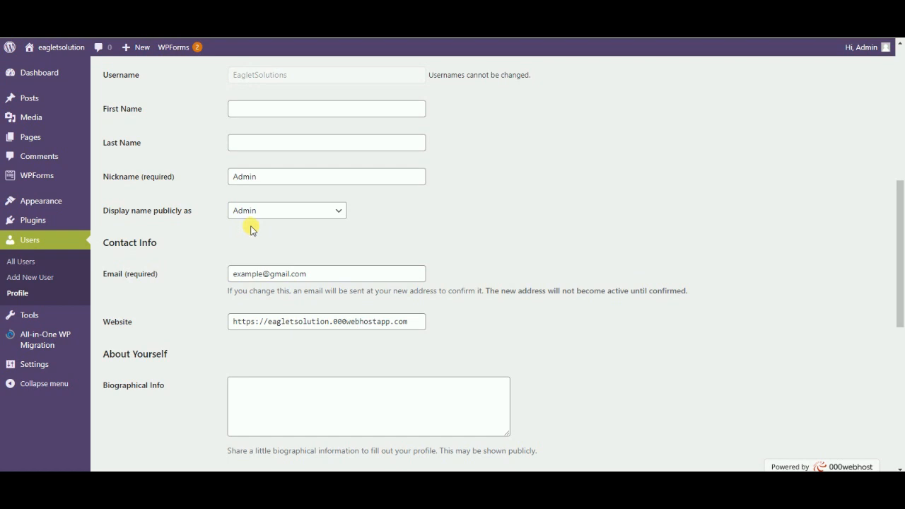
scroll(251, 228, down, 3)
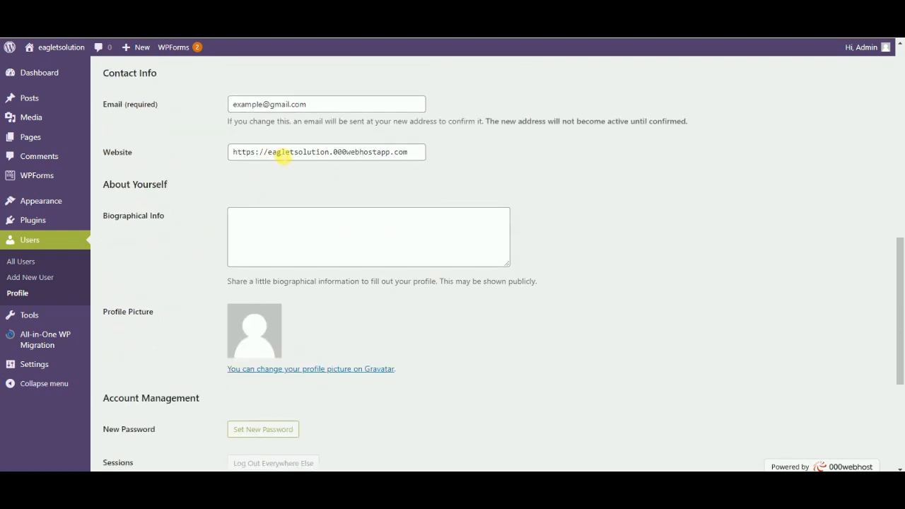
scroll(141, 234, down, 2)
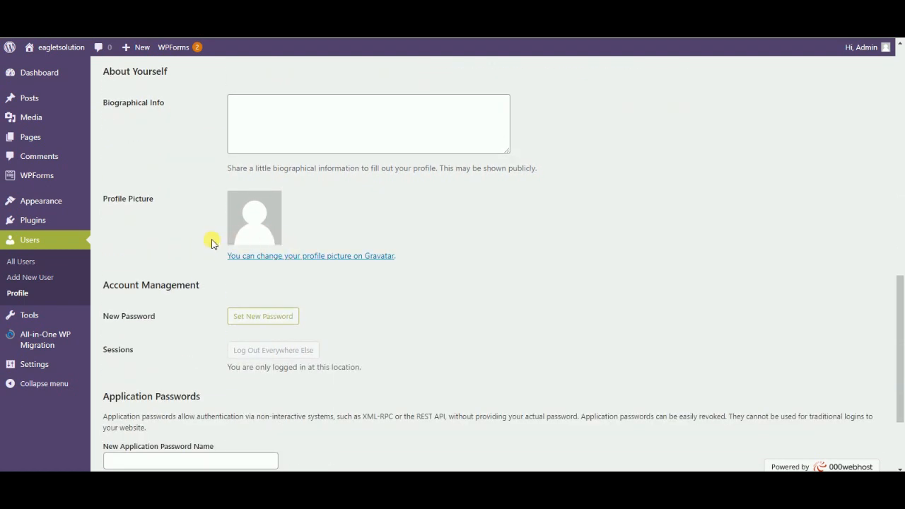
scroll(220, 241, down, 2)
scroll(209, 245, up, 13)
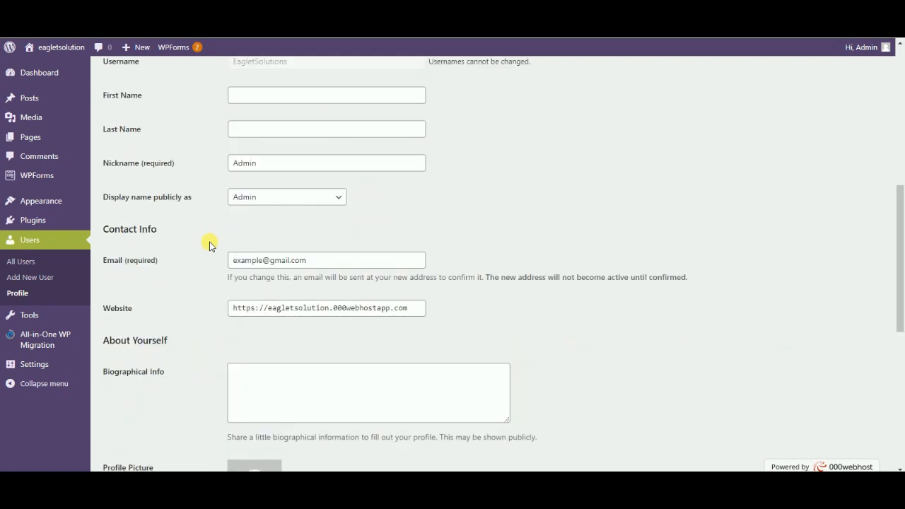
scroll(210, 242, up, 1)
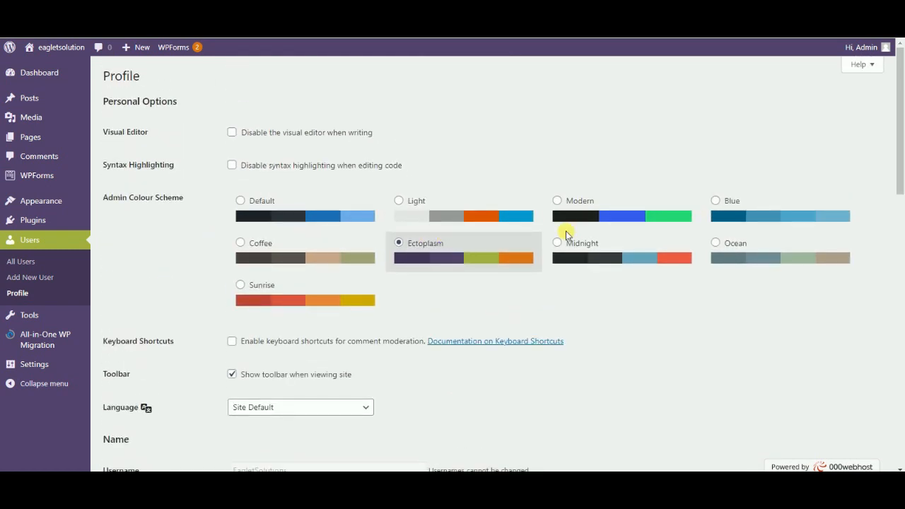
Step: Set the admin colour scheme back to Default
click(299, 218)
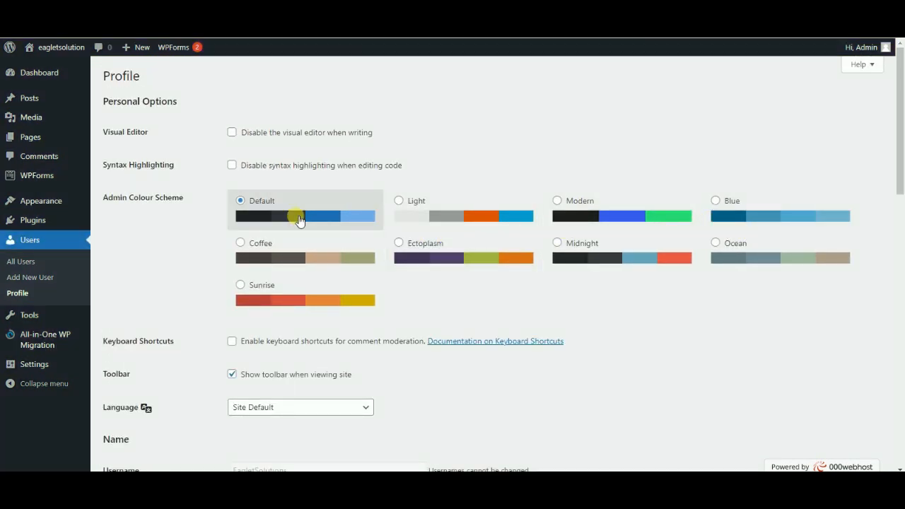
scroll(347, 253, down, 4)
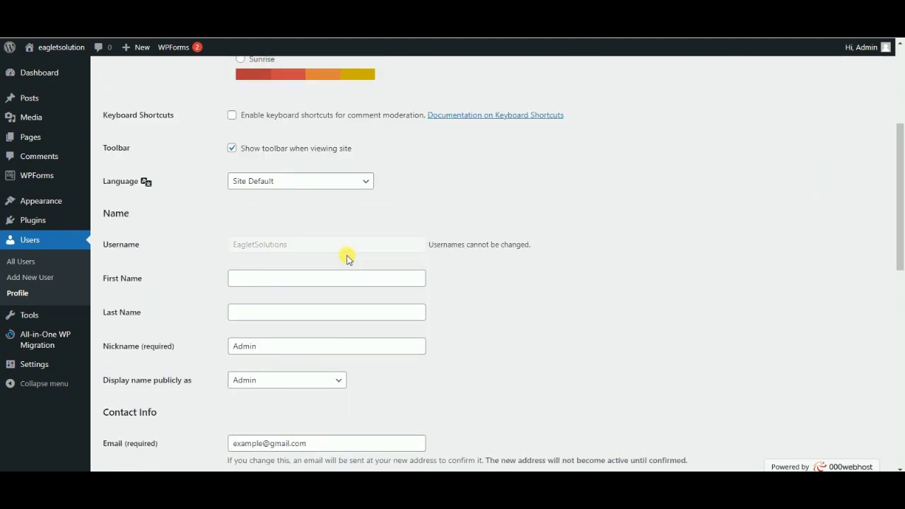
scroll(347, 258, up, 4)
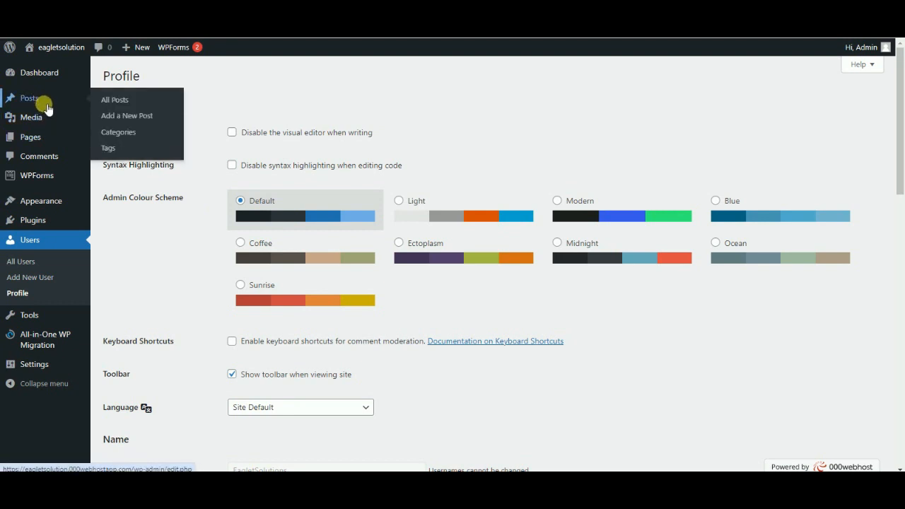
Step: Open the list of all posts to view the existing post and its details
mouse_move(70, 205)
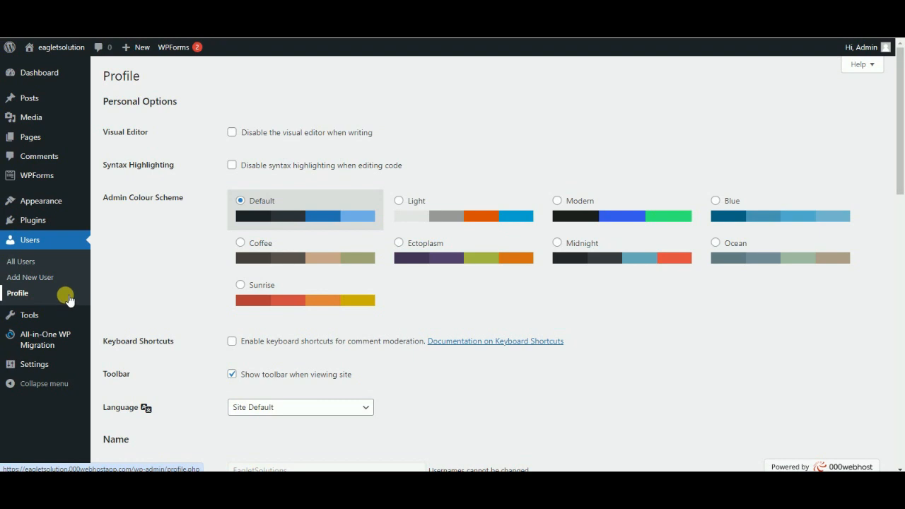
mouse_move(60, 225)
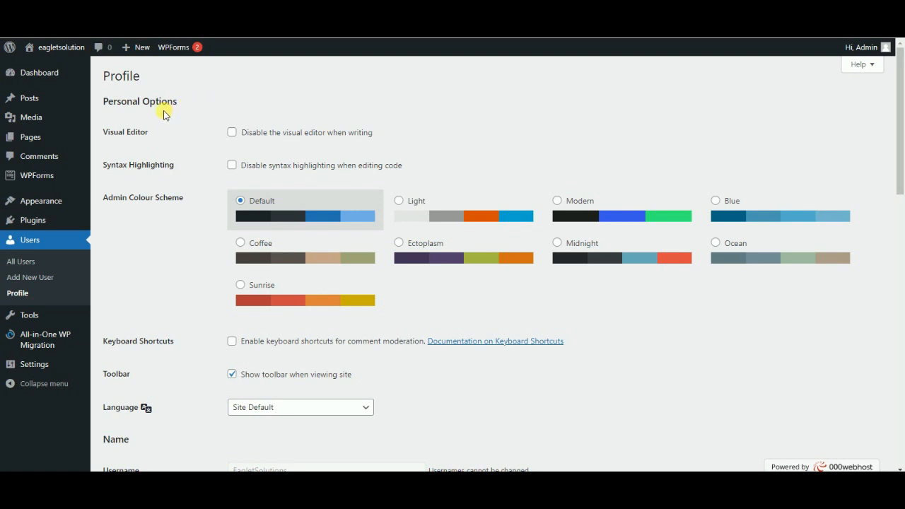
mouse_move(60, 107)
mouse_move(78, 96)
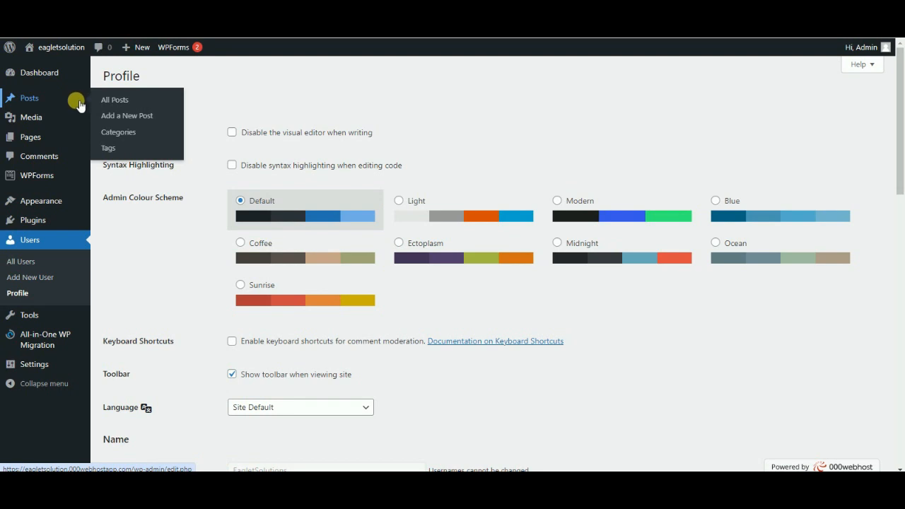
click(80, 104)
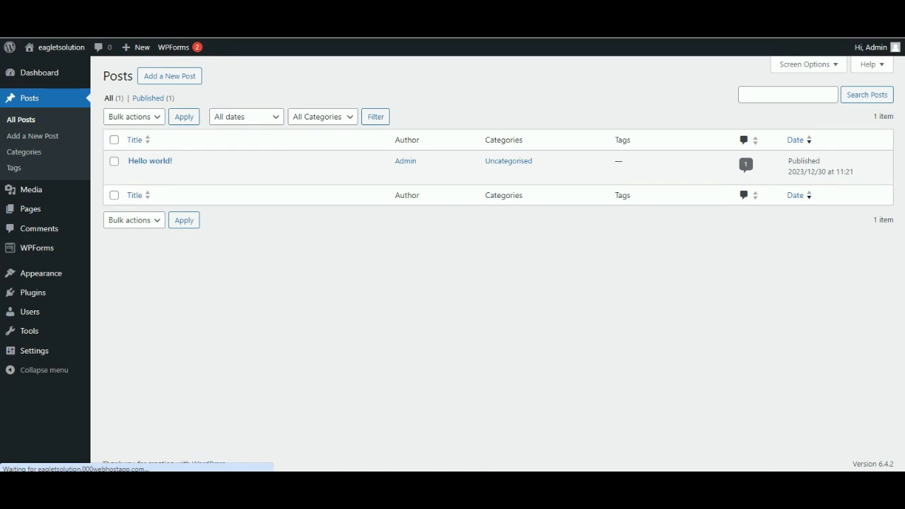
click(209, 174)
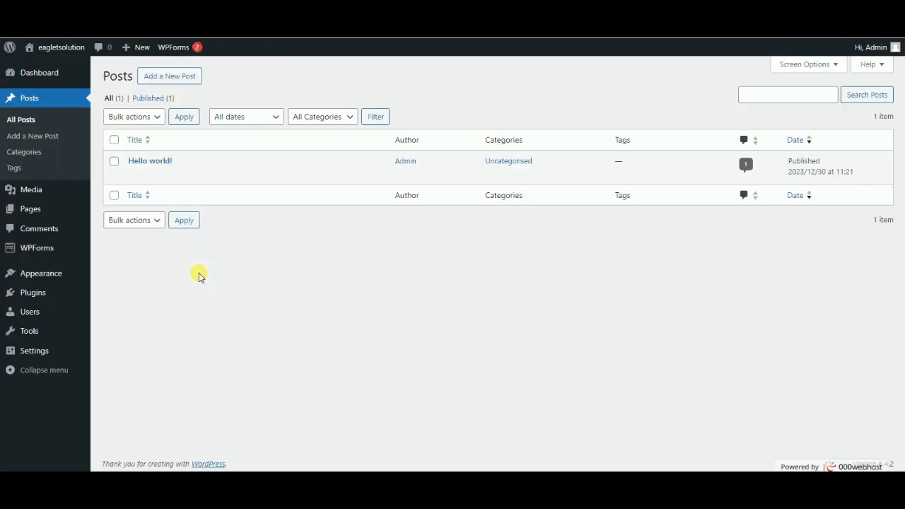